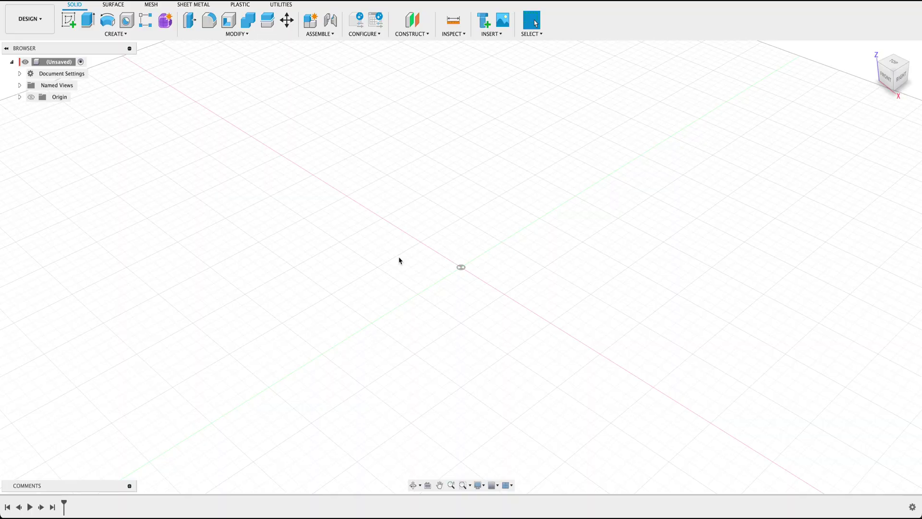
Create a new internal standard component named 3D Printed Ninja Star
{"action": "left_click", "coordinate": [84, 33]}
{"action": "left_click", "coordinate": [84, 44]}
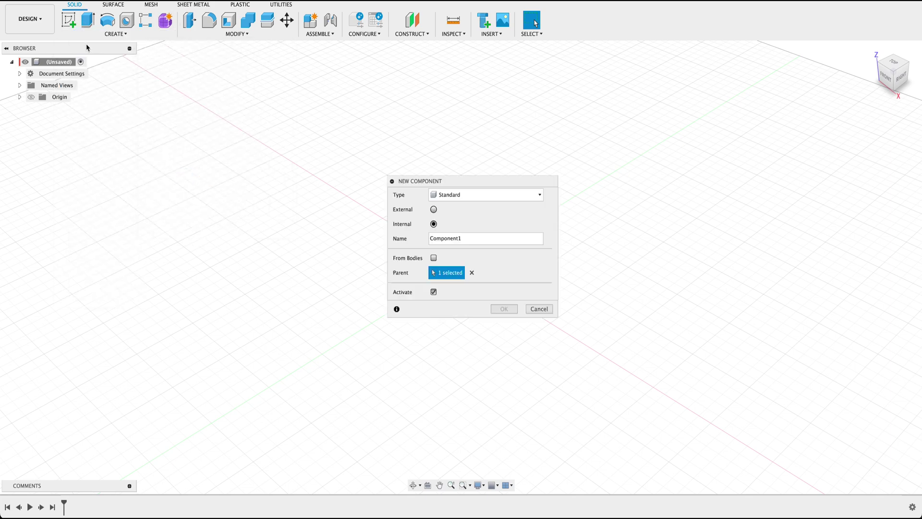
{"action": "double_click", "coordinate": [465, 239]}
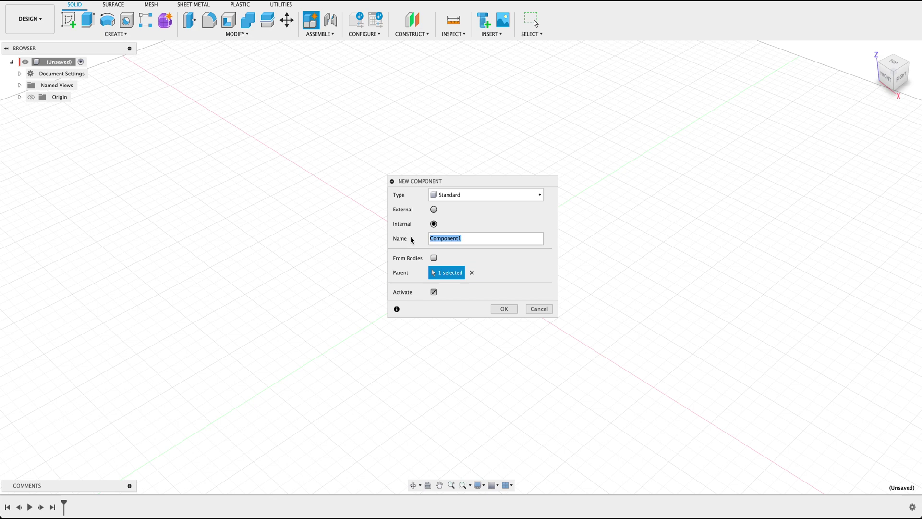
{"action": "type", "text": "3D Printed"}
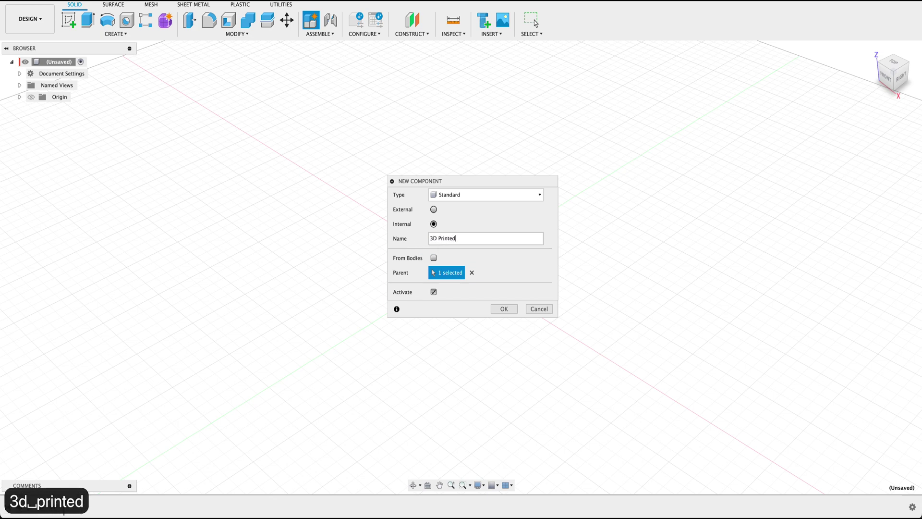
{"action": "type", "text": " Ninja Star"}
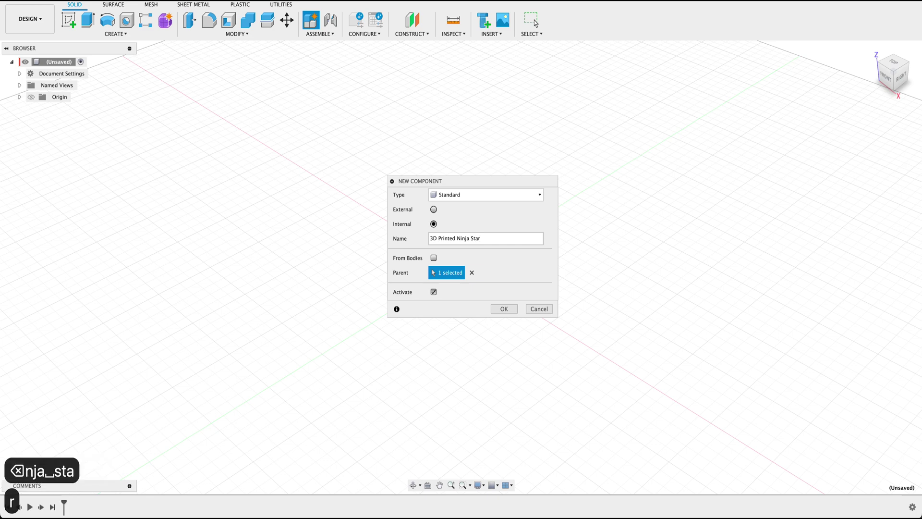
{"action": "key", "text": "Return"}
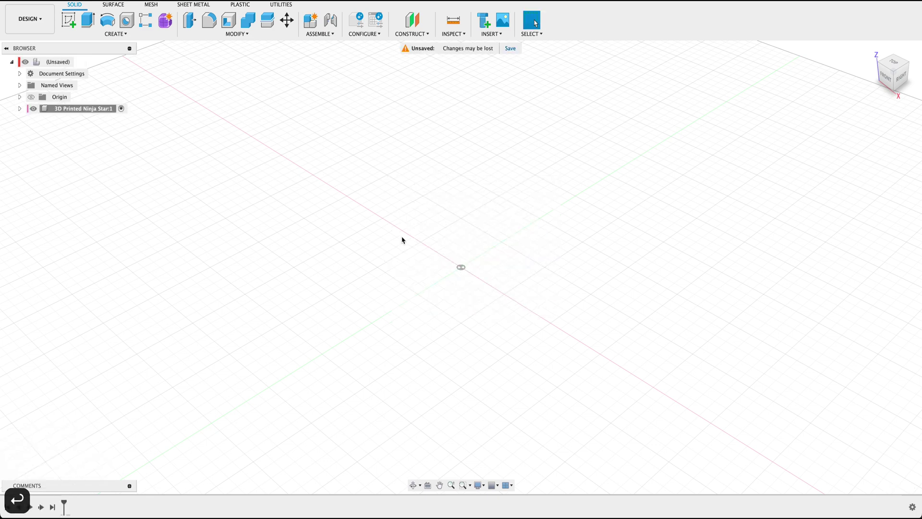
Start a sketch on the horizontal XY plane and draw a 35 by 35 mm center rectangle at the origin
{"action": "left_click", "coordinate": [69, 21]}
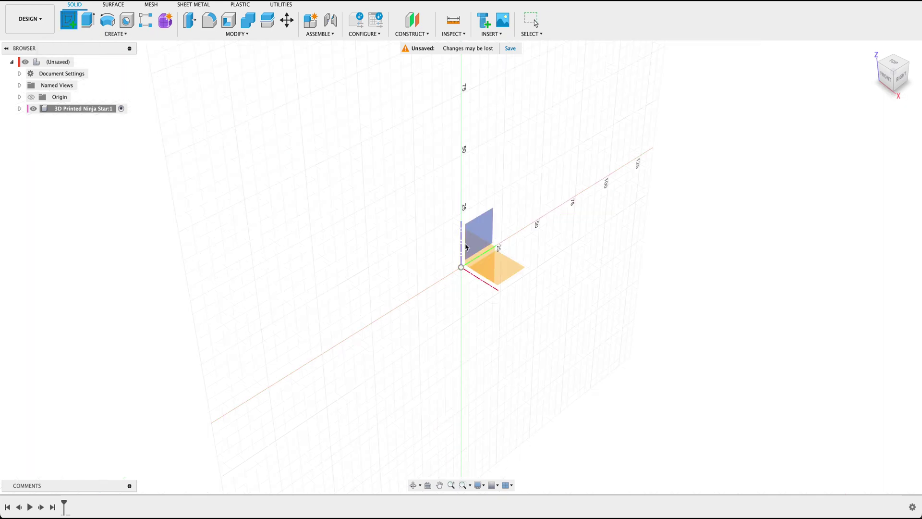
{"action": "left_click", "coordinate": [501, 268]}
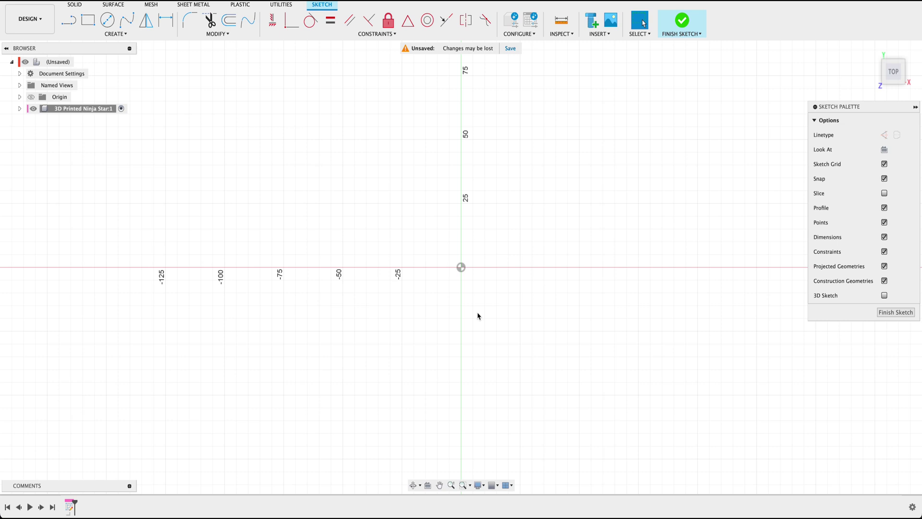
{"action": "left_click", "coordinate": [115, 33]}
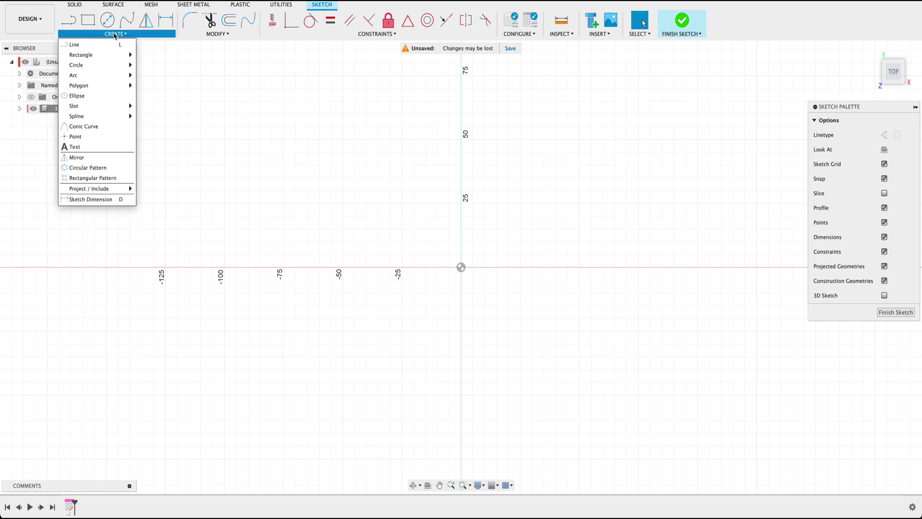
{"action": "mouse_move", "coordinate": [117, 67]}
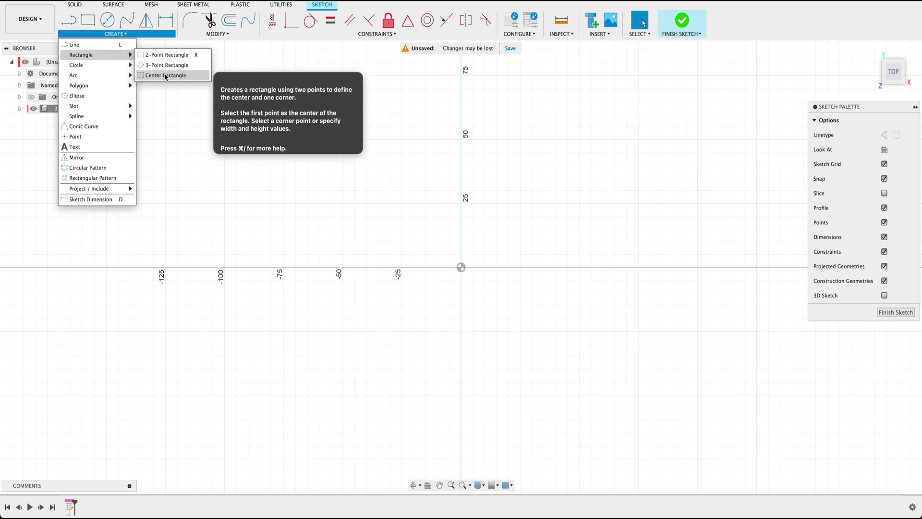
{"action": "left_click", "coordinate": [163, 75]}
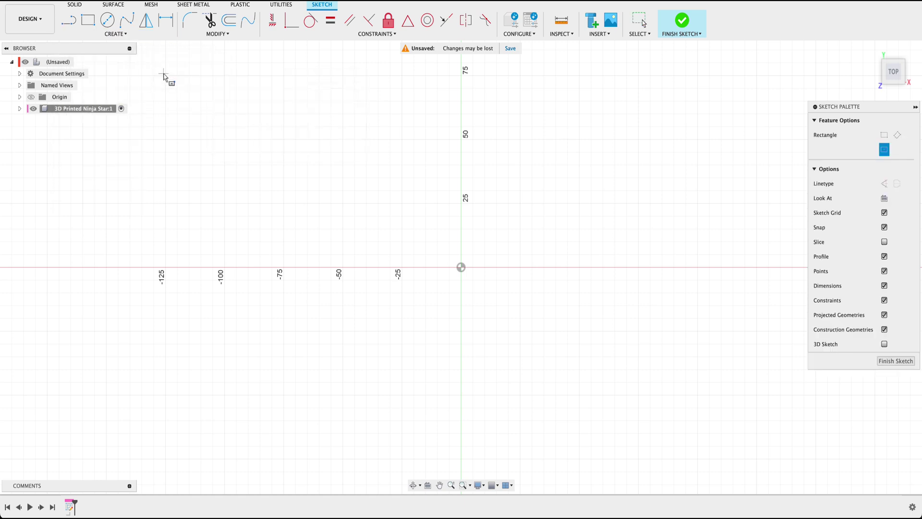
{"action": "left_click", "coordinate": [461, 268]}
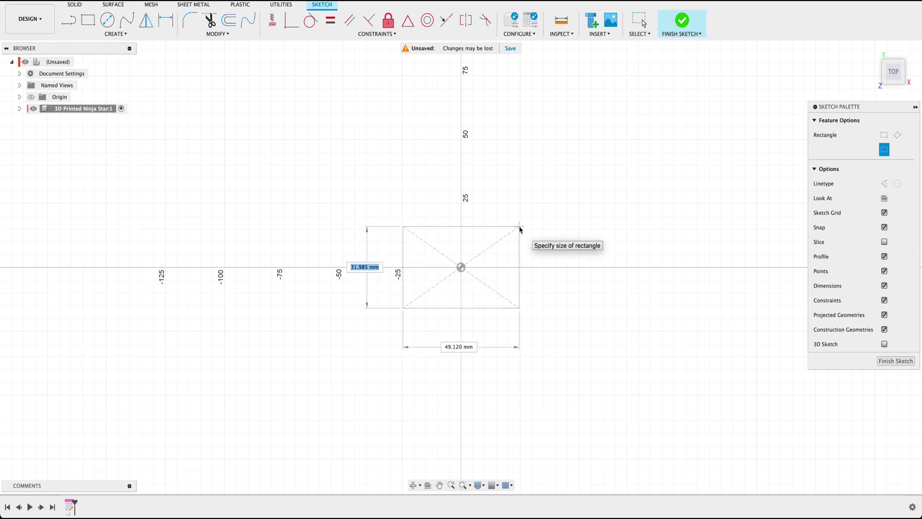
{"action": "type", "text": "35"}
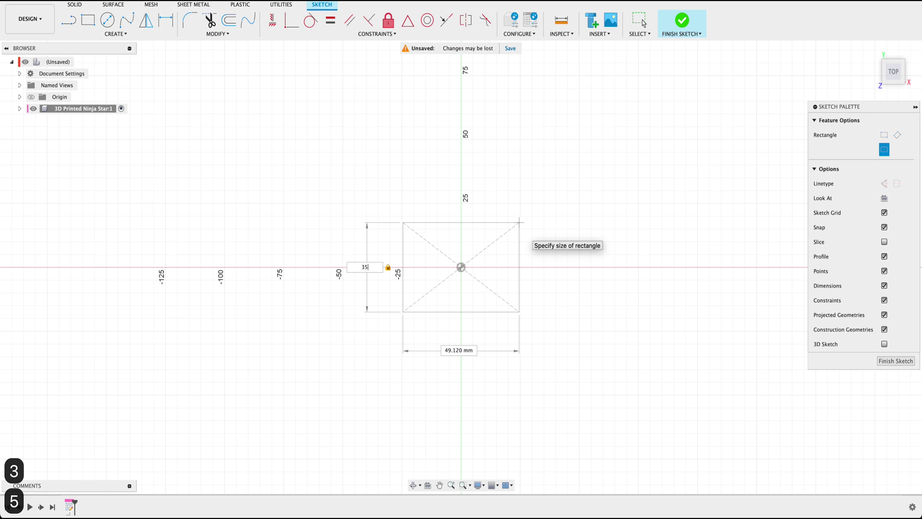
{"action": "key", "text": "Tab"}
{"action": "type", "text": "35"}
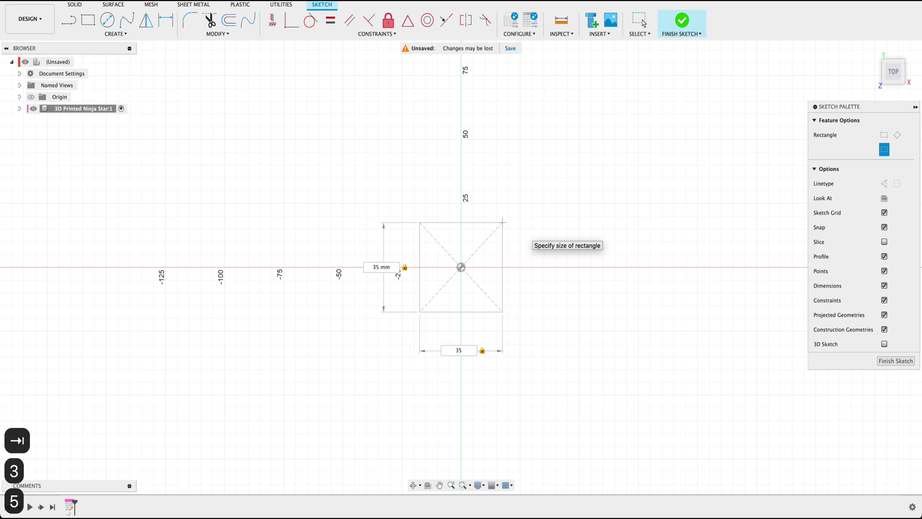
{"action": "key", "text": "Return"}
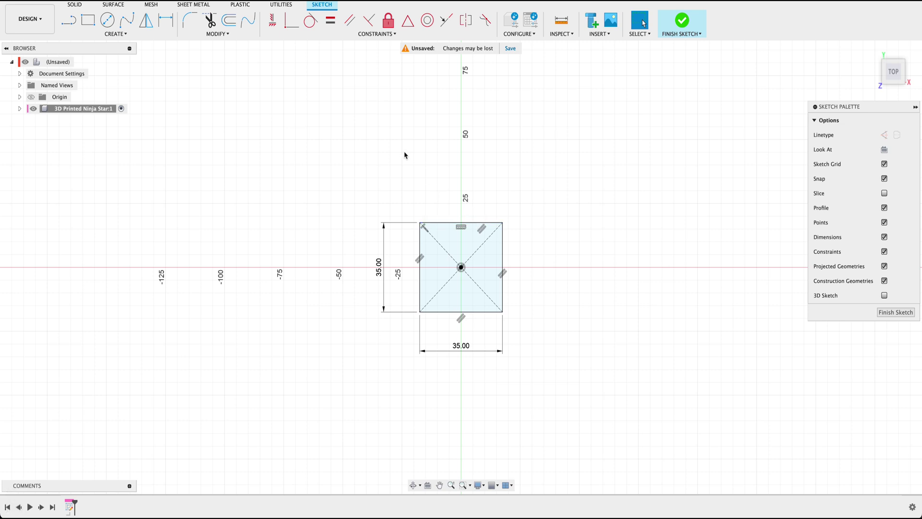
Sketch two lines joining the square's upper corners to a tip on the vertical axis, about 50 mm above the origin
{"action": "middle_click_drag", "start_coordinate": [404, 155], "coordinate": [403, 206]}
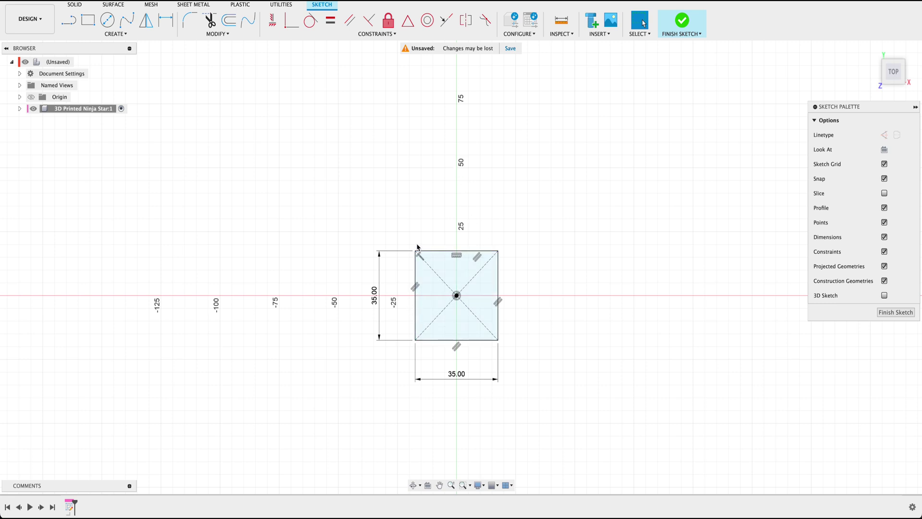
{"action": "key", "text": "l"}
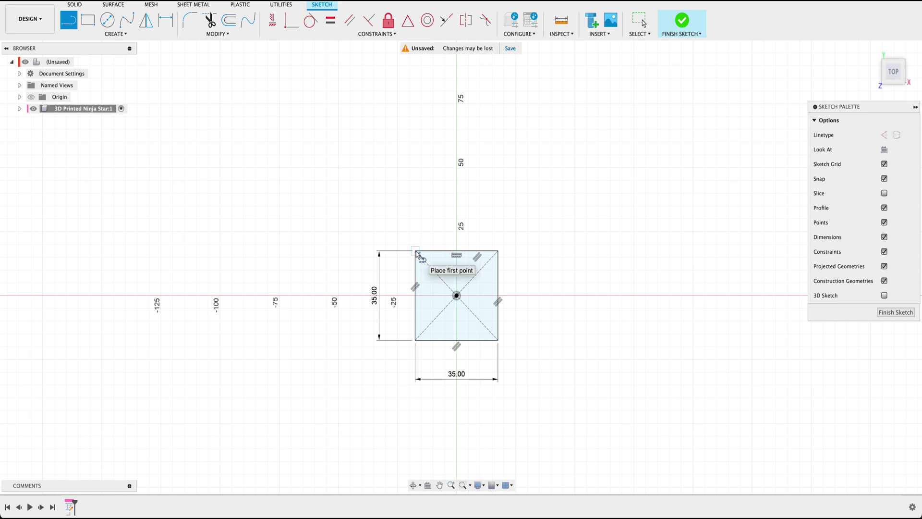
{"action": "left_click", "coordinate": [416, 251]}
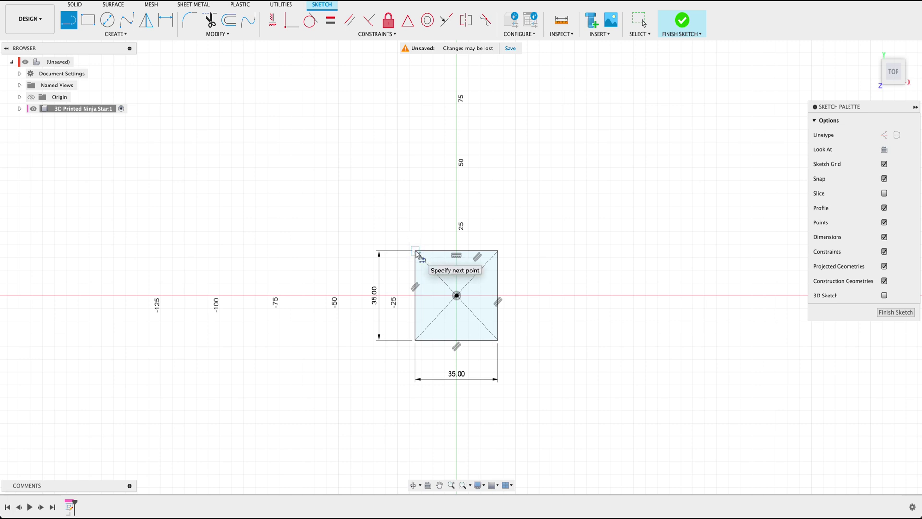
{"action": "left_click", "coordinate": [456, 168]}
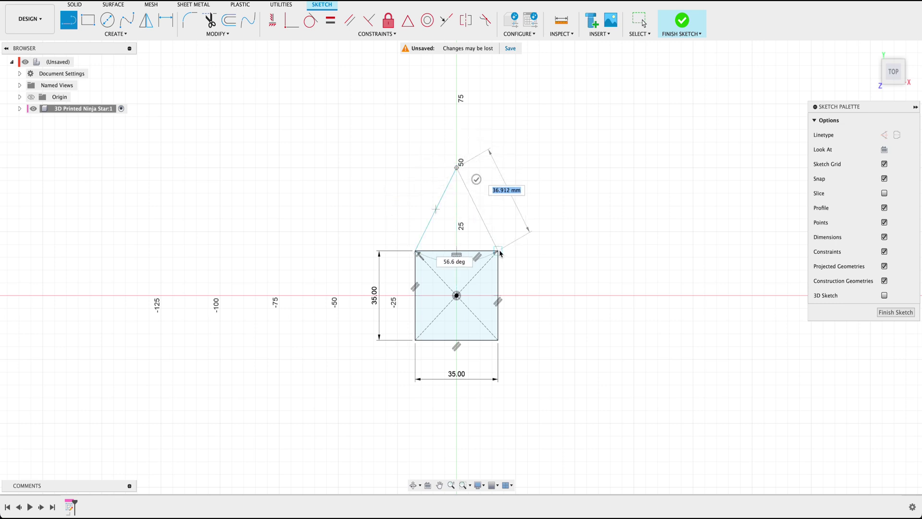
{"action": "left_click", "coordinate": [498, 251]}
Extrude the square and triangle profiles together 5 mm as a new body
{"action": "middle_click_drag", "start_coordinate": [531, 309], "coordinate": [490, 272], "text": "shift"}
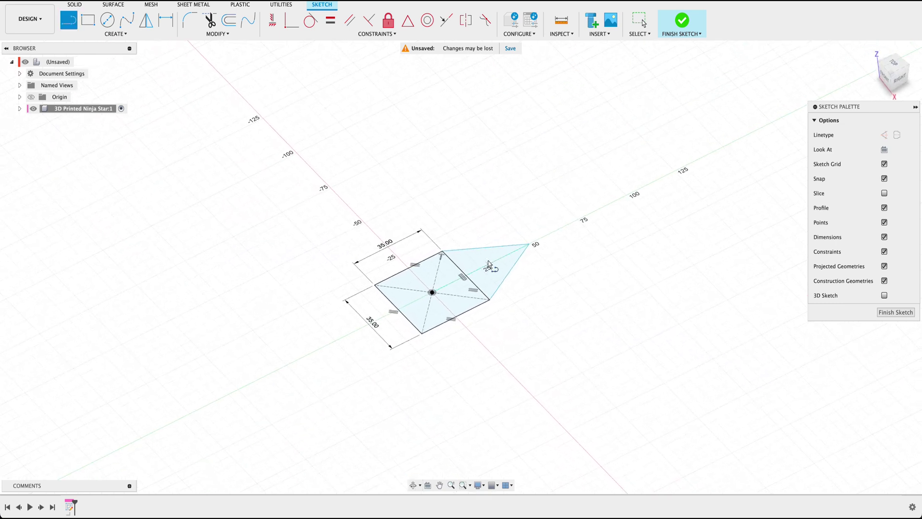
{"action": "middle_click_drag", "start_coordinate": [487, 307], "coordinate": [485, 284], "text": "shift"}
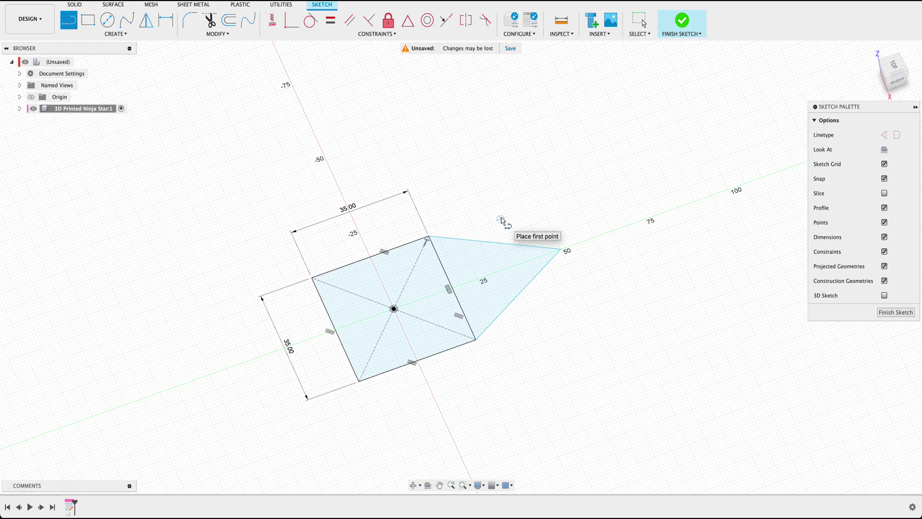
{"action": "key", "text": "e"}
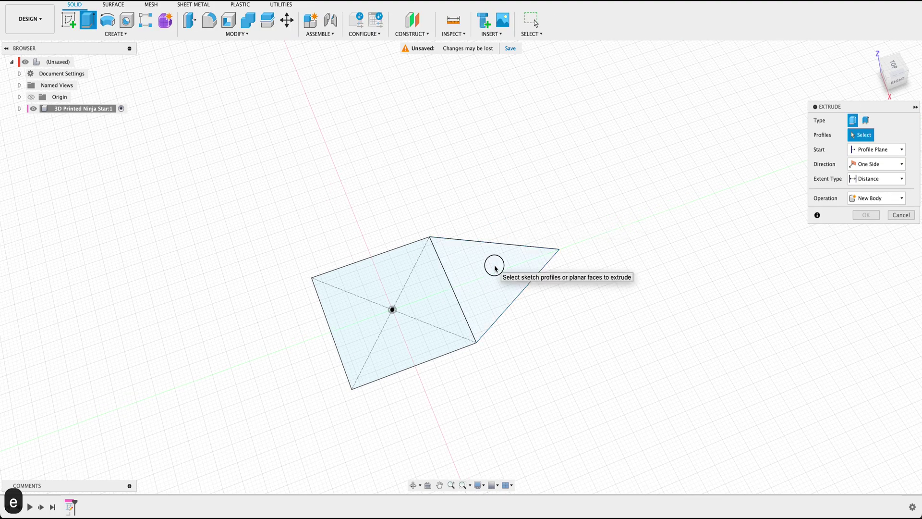
{"action": "left_click", "coordinate": [495, 261]}
{"action": "left_click", "coordinate": [438, 302]}
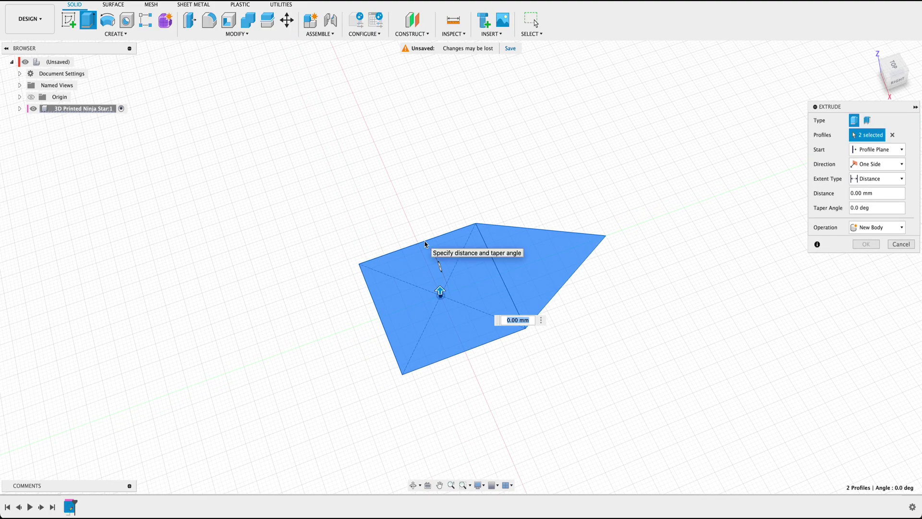
{"action": "type", "text": "5"}
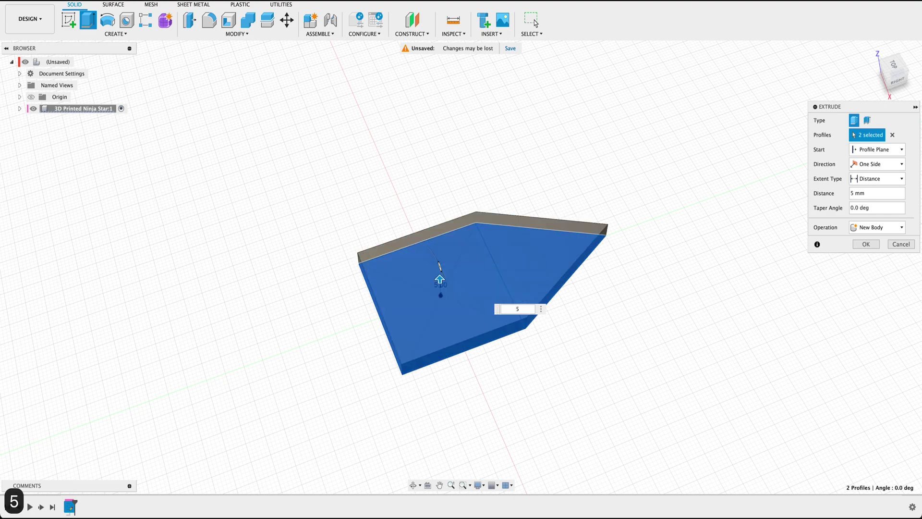
{"action": "key", "text": "Return"}
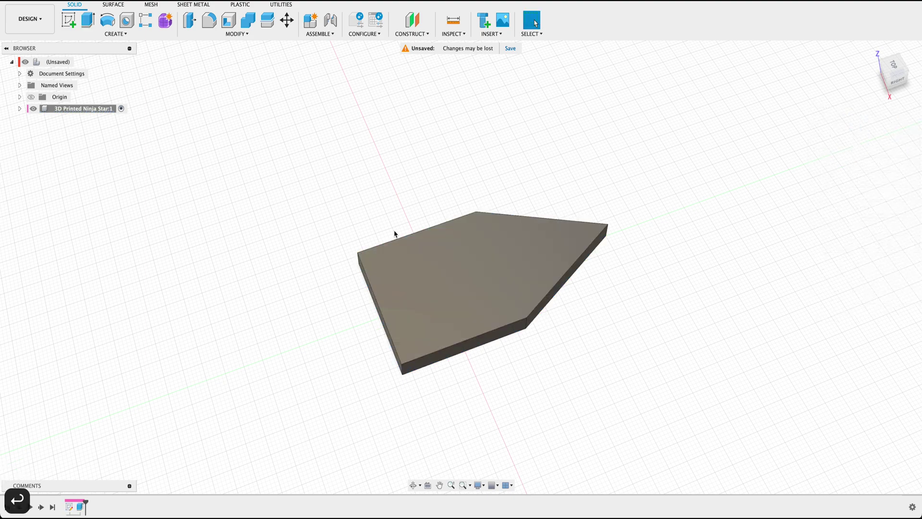
Chamfer the four upper and lower edges along the two slanted sides of the point by an equal distance of 1.5 mm
{"action": "middle_click_drag", "start_coordinate": [433, 256], "coordinate": [525, 262], "text": "shift"}
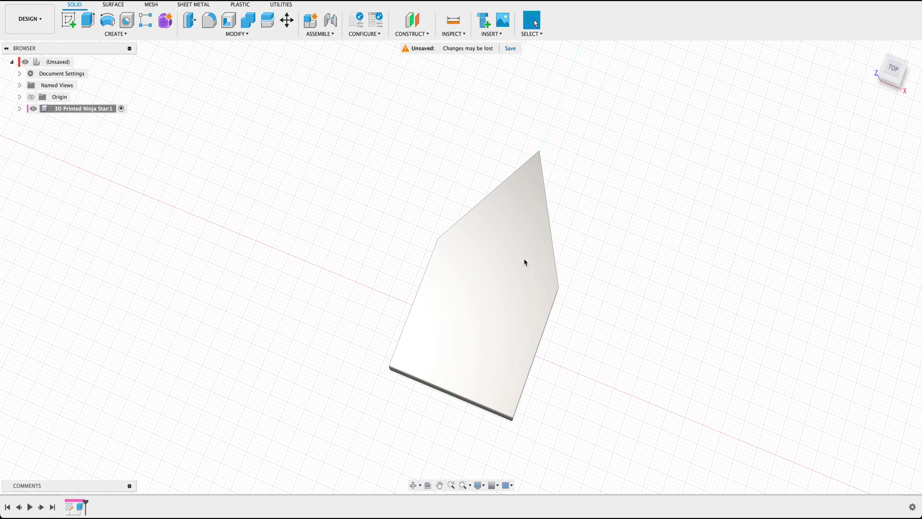
{"action": "middle_click_drag", "start_coordinate": [540, 304], "coordinate": [504, 312], "text": "shift"}
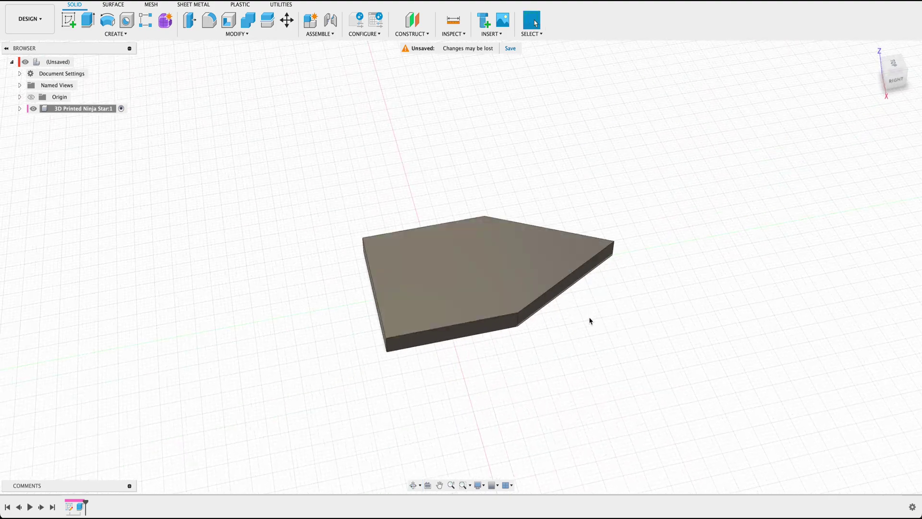
{"action": "middle_click_drag", "start_coordinate": [591, 318], "coordinate": [485, 311]}
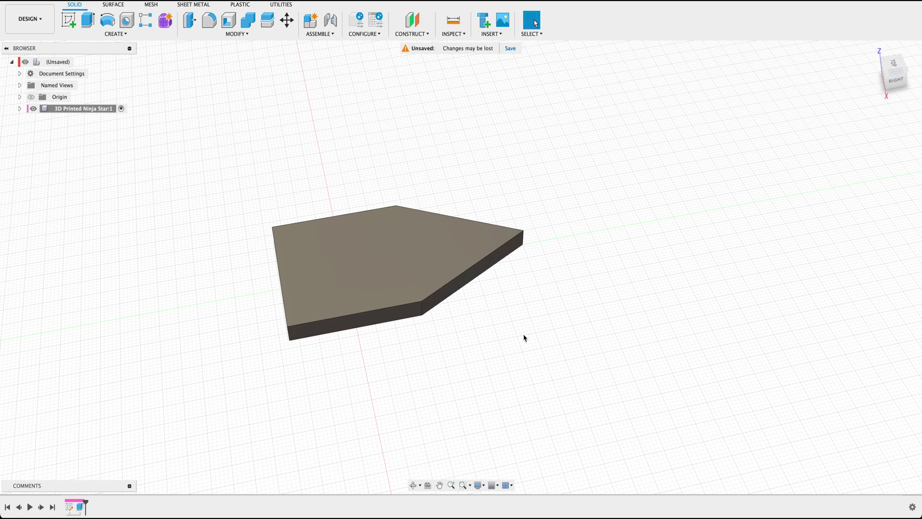
{"action": "type", "text": "s"}
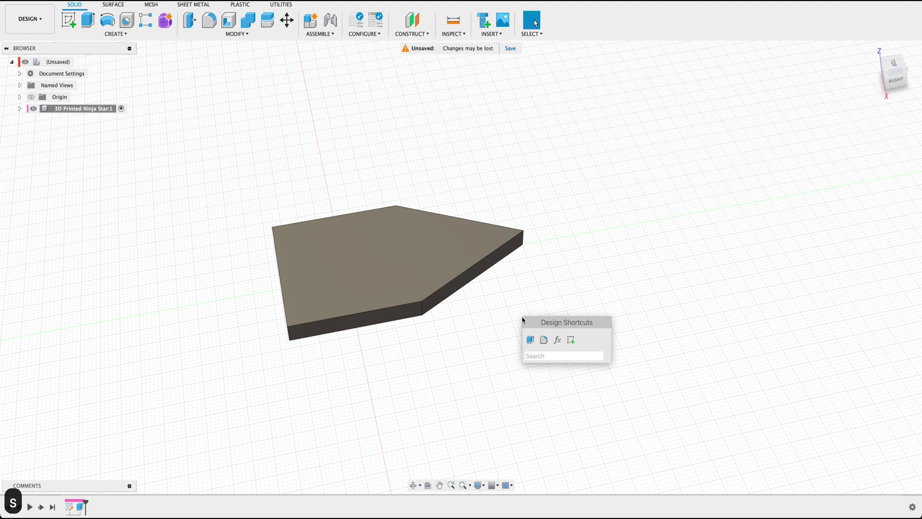
{"action": "type", "text": "ch"}
{"action": "left_click", "coordinate": [545, 372]}
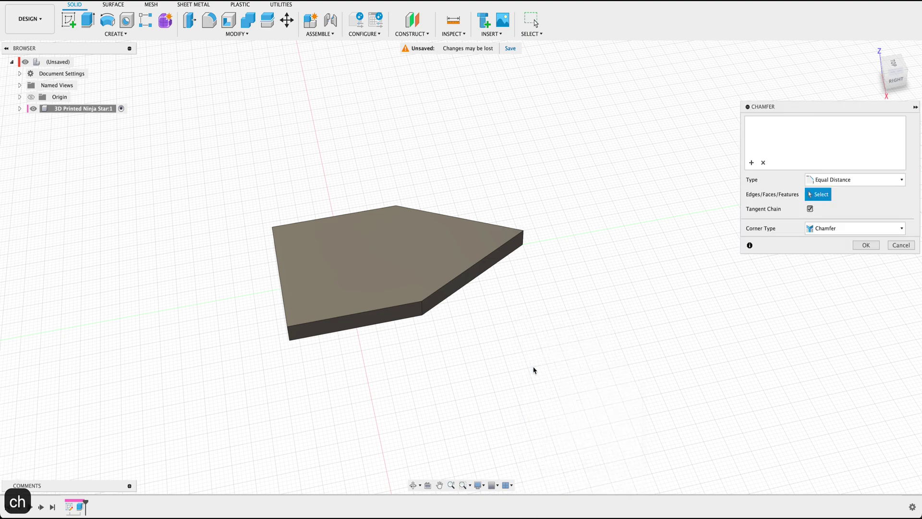
{"action": "left_click", "coordinate": [465, 274]}
{"action": "left_click", "coordinate": [475, 221]}
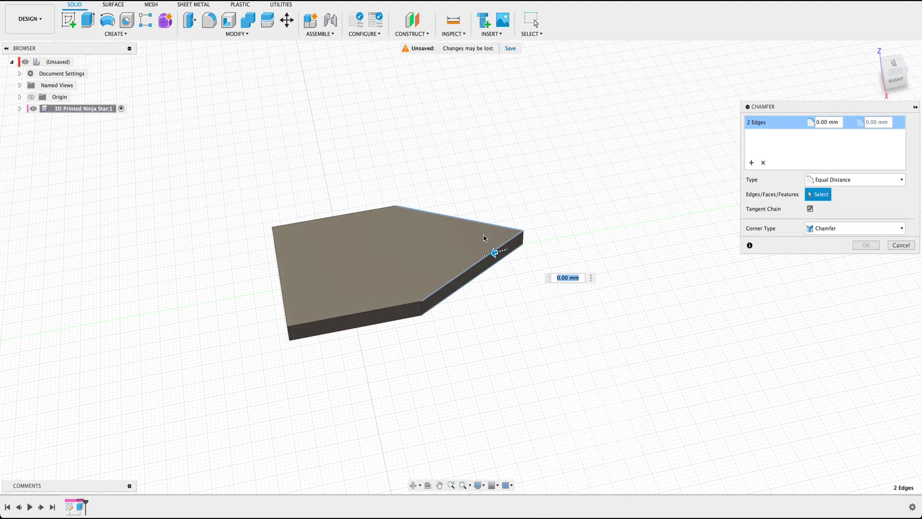
{"action": "left_click", "coordinate": [462, 248]}
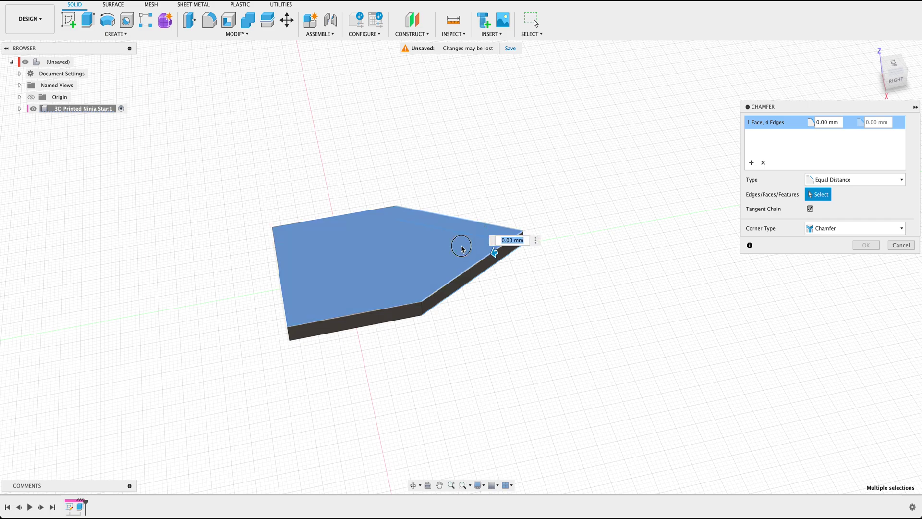
{"action": "left_click", "coordinate": [462, 249]}
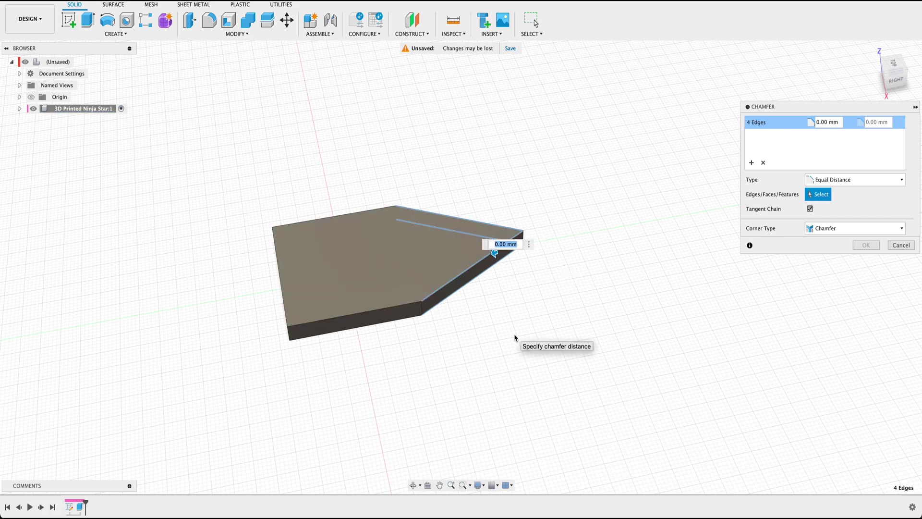
{"action": "type", "text": "1.5"}
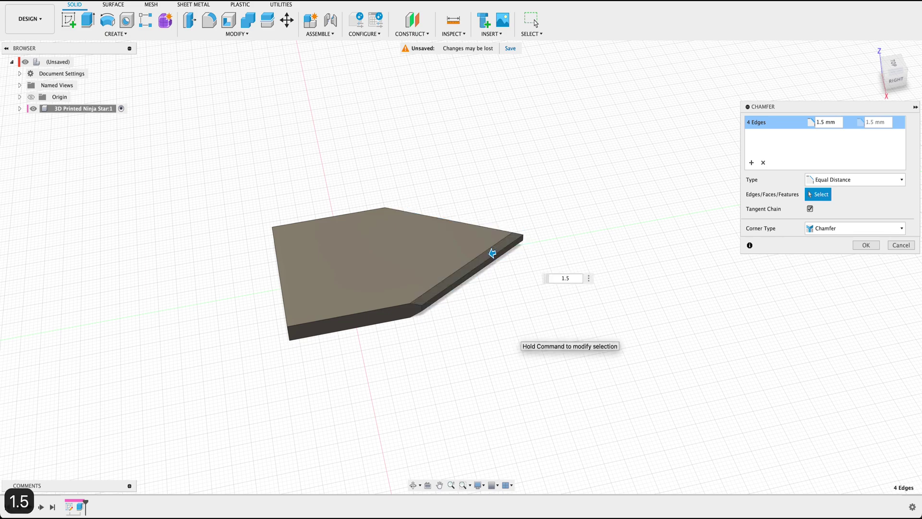
{"action": "key", "text": "Return"}
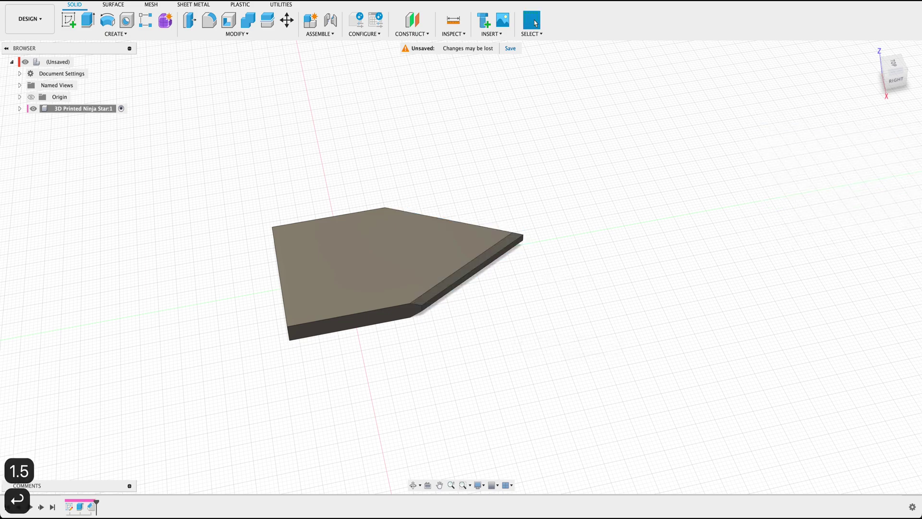
{"action": "middle_click_drag", "start_coordinate": [473, 348], "coordinate": [524, 217], "text": "shift"}
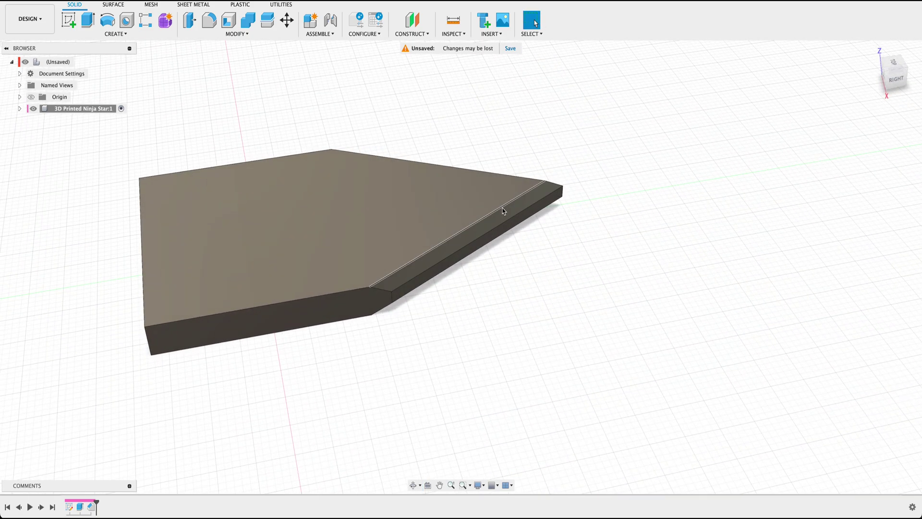
Create a full circular pattern of the extrude and chamfer features around the vertical Z axis with a quantity of 4
{"action": "scroll", "coordinate": [517, 330], "scroll_direction": "down", "scroll_amount": 3}
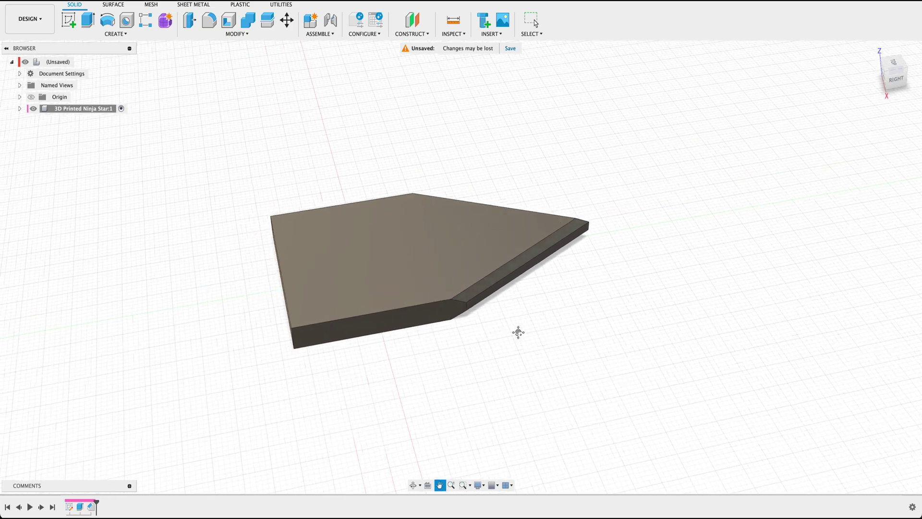
{"action": "middle_click_drag", "start_coordinate": [517, 330], "coordinate": [490, 345], "text": "shift"}
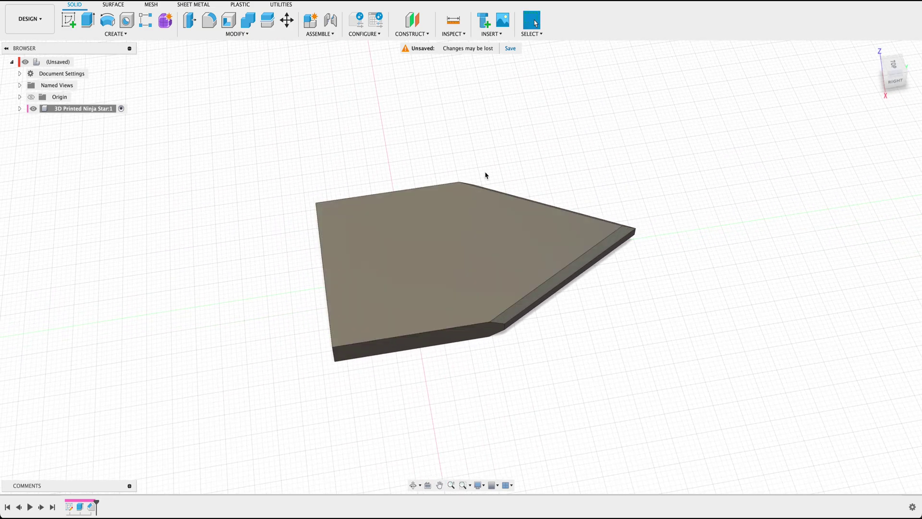
{"action": "scroll", "coordinate": [282, 410], "scroll_direction": "down", "scroll_amount": 2}
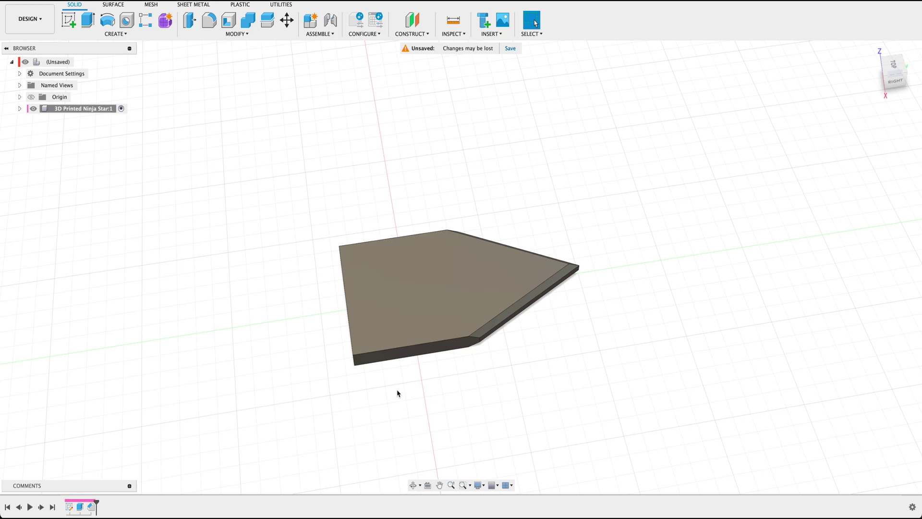
{"action": "type", "text": "s"}
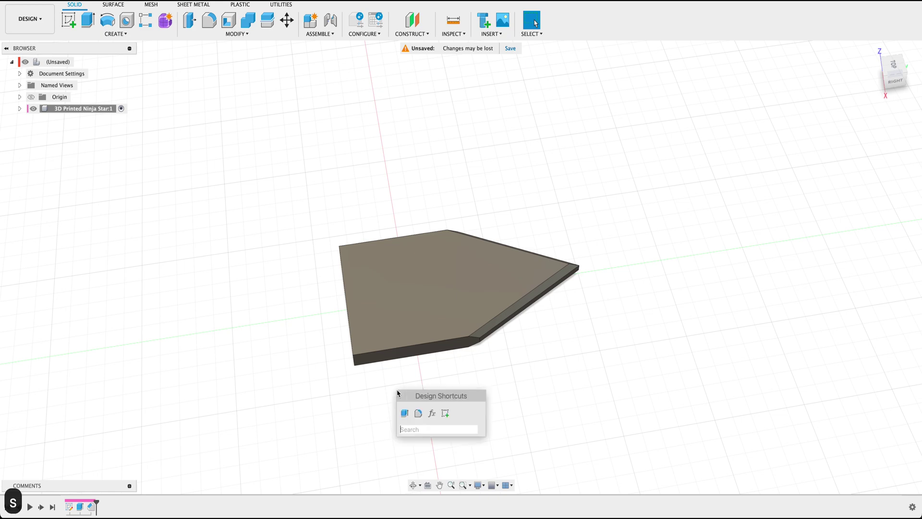
{"action": "type", "text": "cir"}
{"action": "key", "text": "Return"}
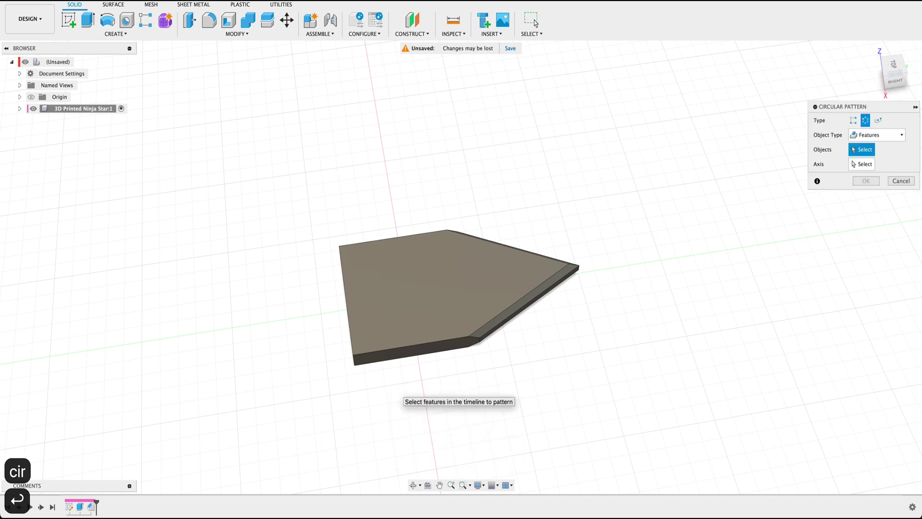
{"action": "left_click", "coordinate": [80, 506]}
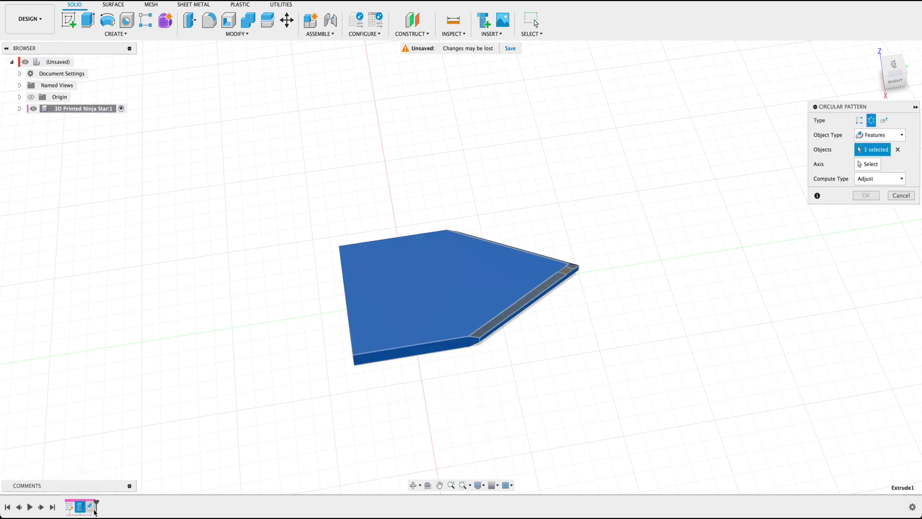
{"action": "left_click", "coordinate": [94, 510]}
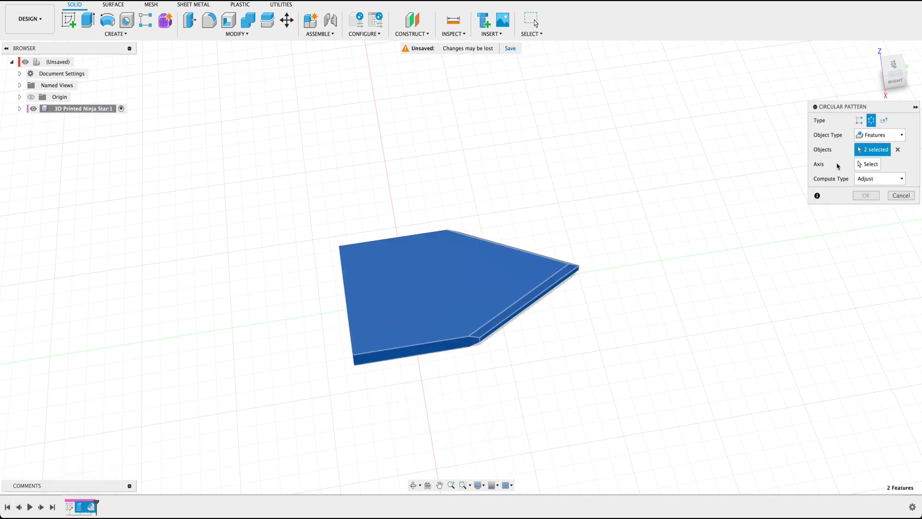
{"action": "left_click_drag", "start_coordinate": [859, 109], "coordinate": [591, 200]}
{"action": "left_click", "coordinate": [599, 253]}
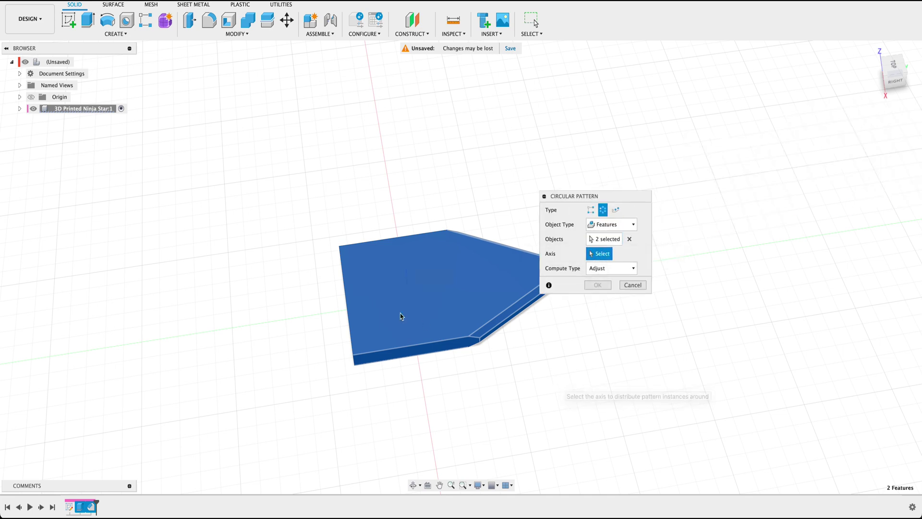
{"action": "left_click", "coordinate": [407, 275]}
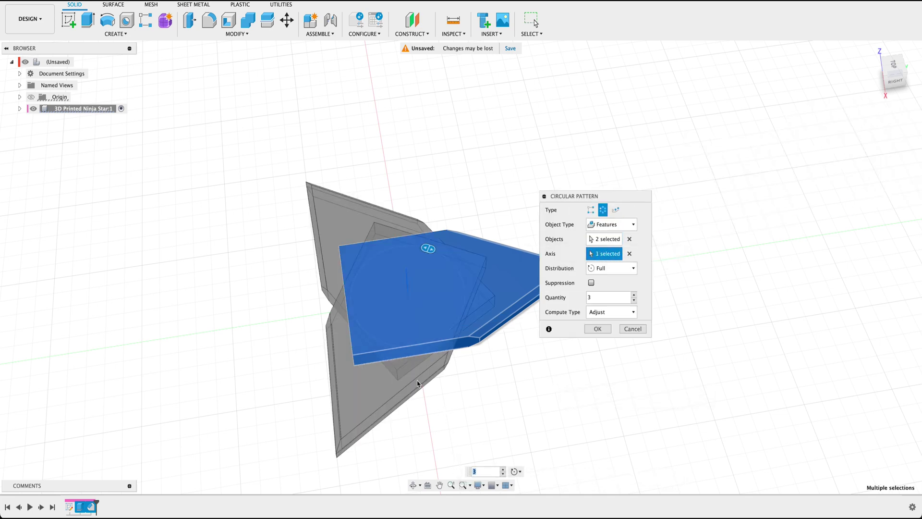
{"action": "middle_click_drag", "start_coordinate": [467, 372], "coordinate": [413, 377]}
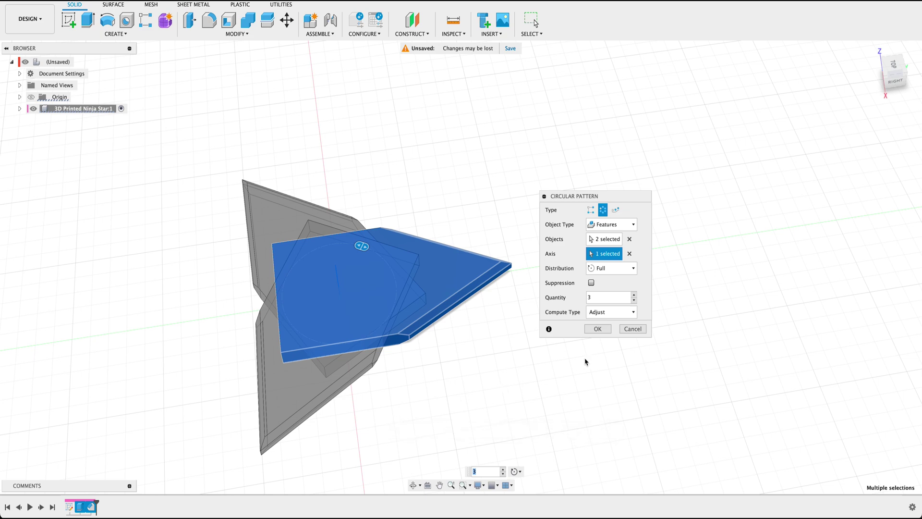
{"action": "left_click", "coordinate": [633, 294]}
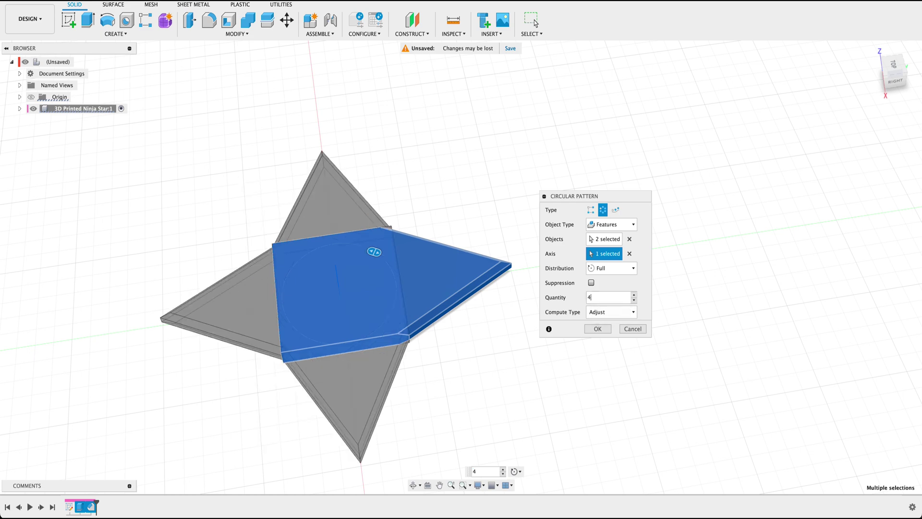
{"action": "left_click", "coordinate": [597, 329]}
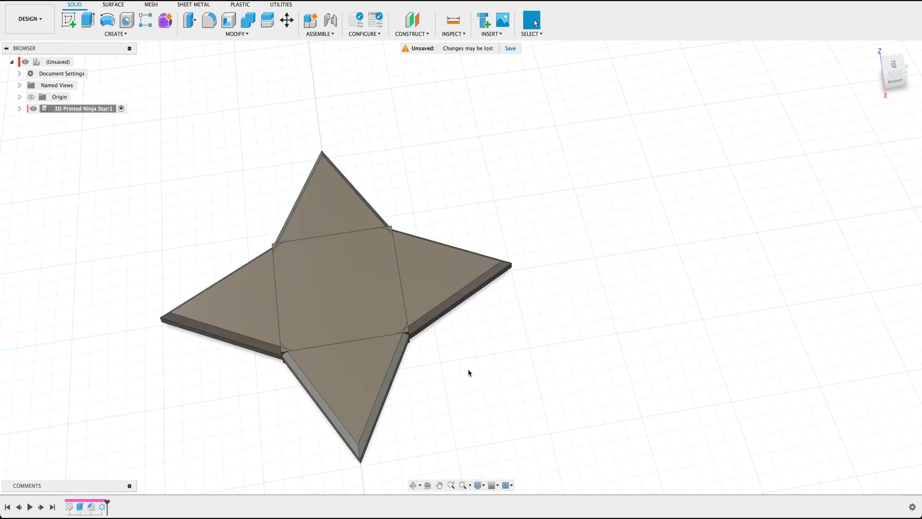
Expand the ninja star component's bodies and highlight individual patterned bodies to check whether the blades are separate
{"action": "middle_click_drag", "start_coordinate": [227, 388], "coordinate": [312, 372]}
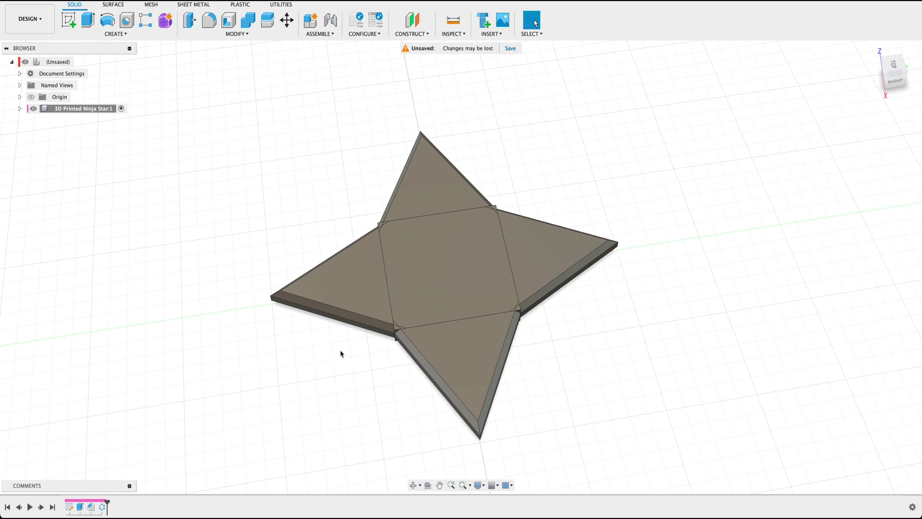
{"action": "left_click", "coordinate": [19, 108]}
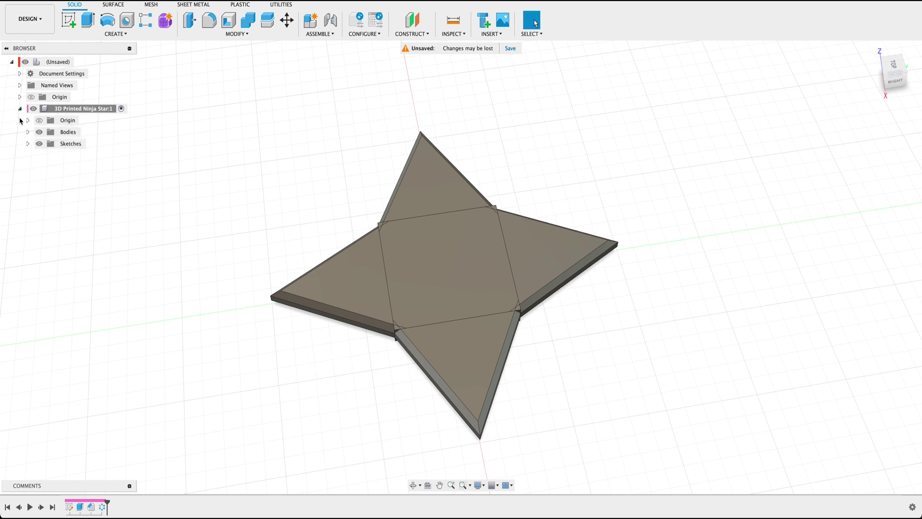
{"action": "left_click", "coordinate": [28, 132]}
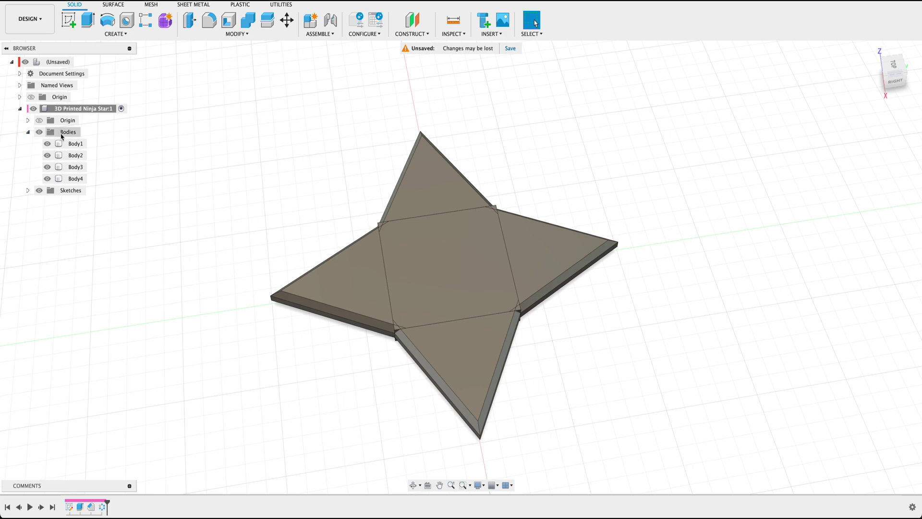
{"action": "left_click", "coordinate": [75, 155]}
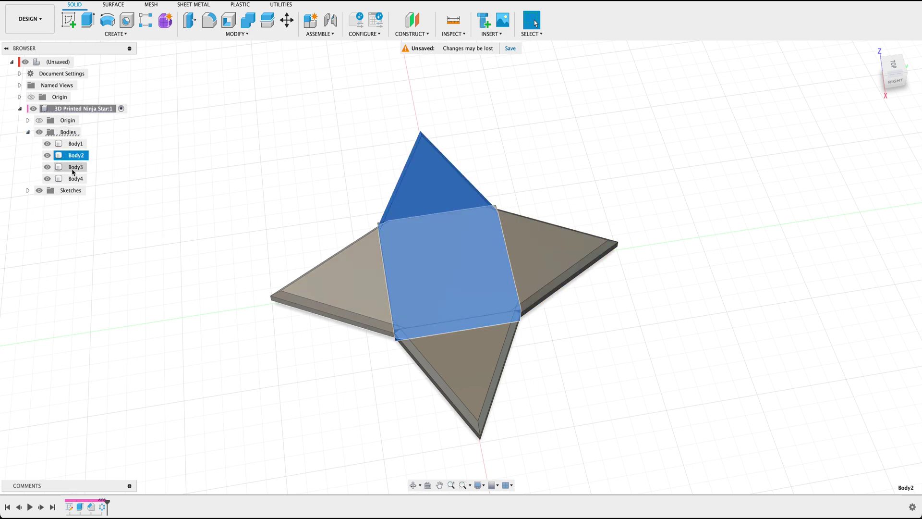
{"action": "left_click", "coordinate": [73, 171]}
{"action": "left_click", "coordinate": [298, 245]}
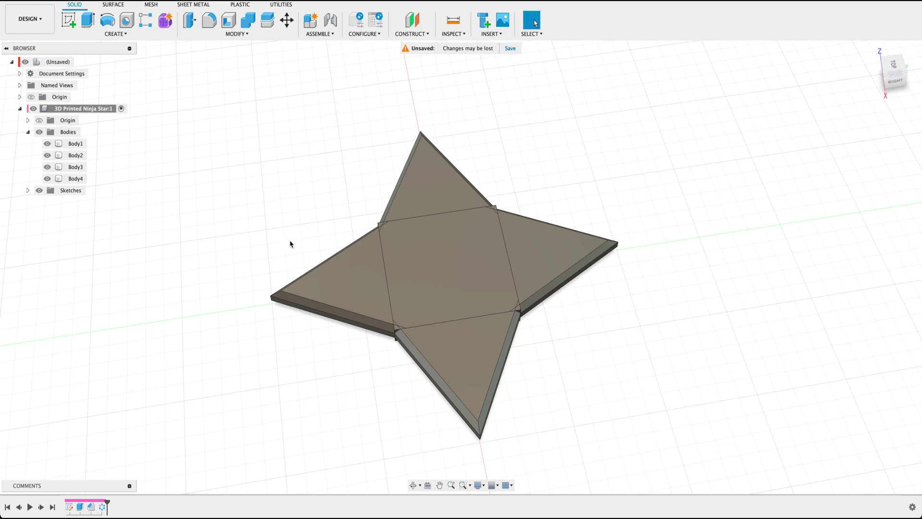
Combine the four blade bodies with a Join operation, using one blade as the target and the other three as tools
{"action": "key", "text": "s"}
{"action": "type", "text": "combine"}
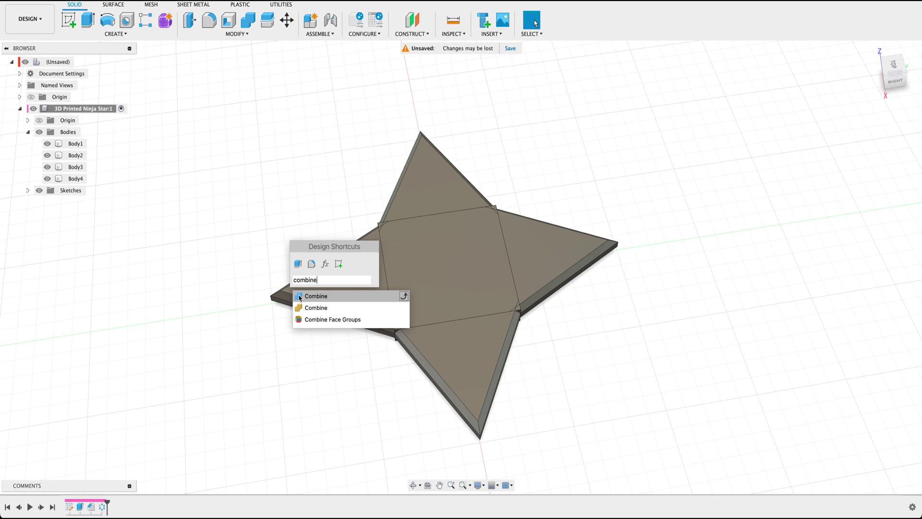
{"action": "left_click", "coordinate": [300, 296]}
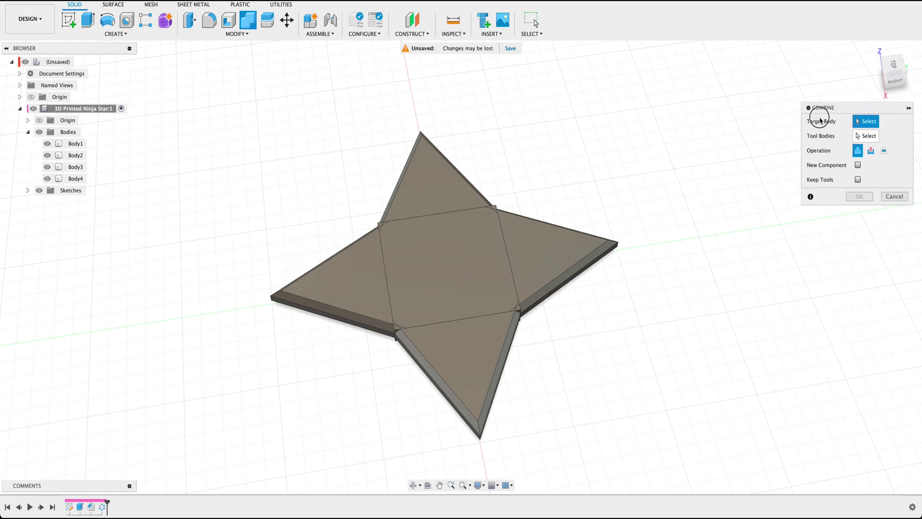
{"action": "left_click_drag", "start_coordinate": [847, 112], "coordinate": [592, 139]}
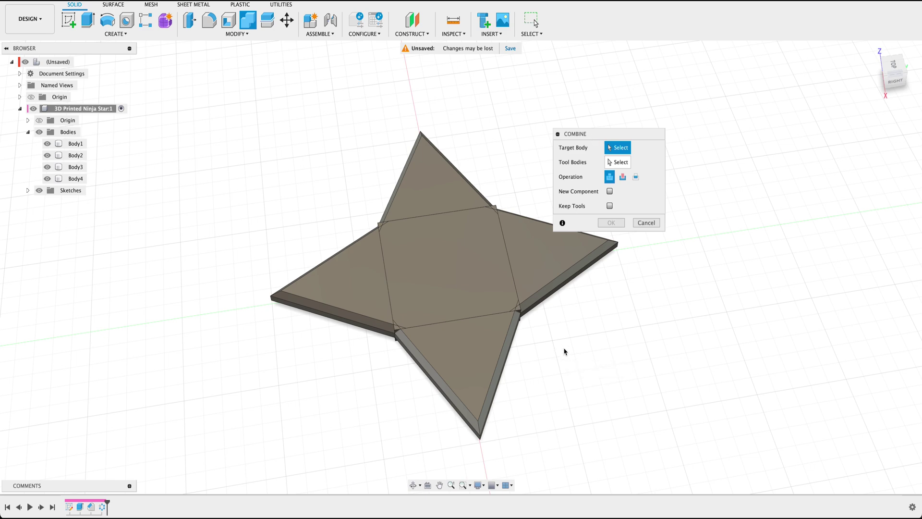
{"action": "left_click", "coordinate": [341, 297]}
{"action": "left_click", "coordinate": [414, 175]}
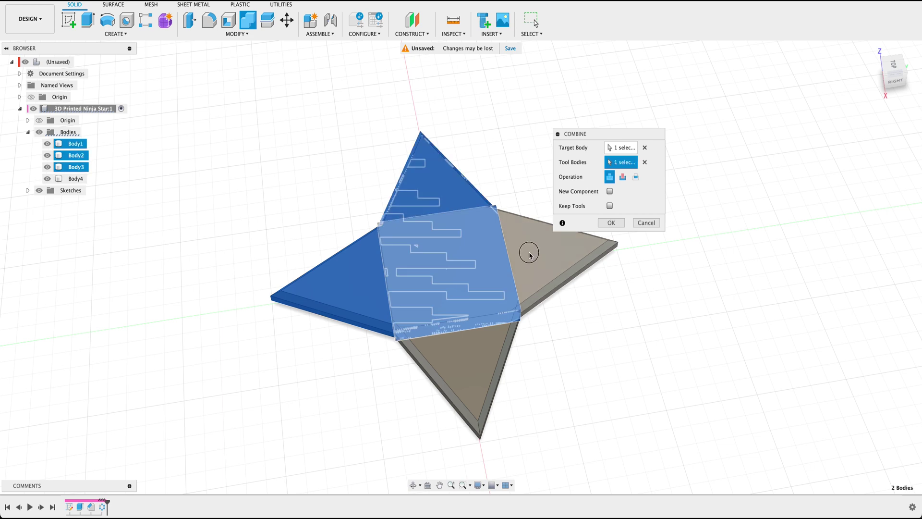
{"action": "left_click", "coordinate": [529, 255]}
{"action": "left_click", "coordinate": [480, 383]}
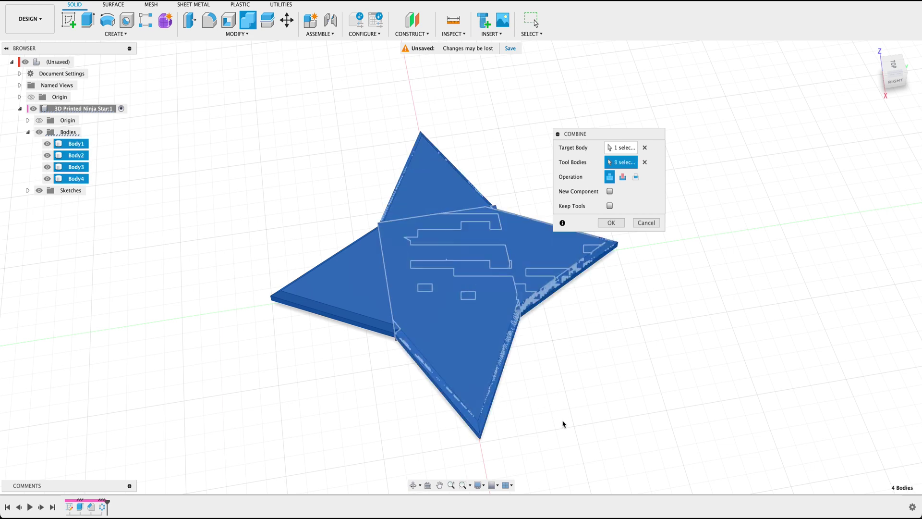
{"action": "left_click", "coordinate": [613, 222]}
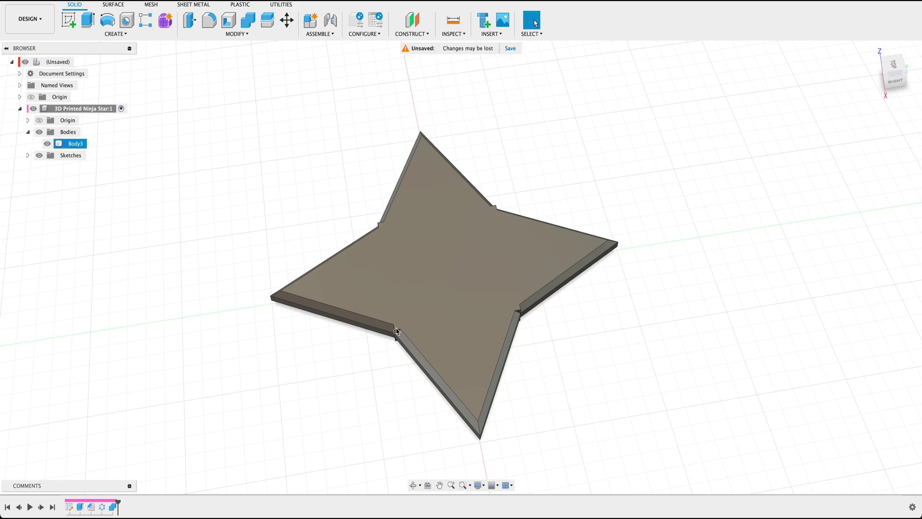
Start a simple hole on the star's top face, placed near the notched inner corner between two blades
{"action": "scroll", "coordinate": [396, 332], "scroll_direction": "up", "scroll_amount": 5}
{"action": "scroll", "coordinate": [390, 365], "scroll_direction": "down", "scroll_amount": 5}
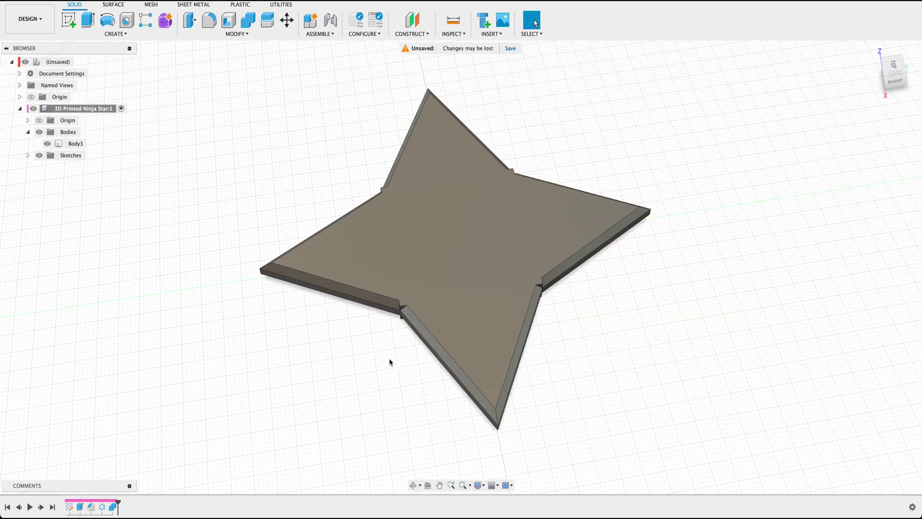
{"action": "scroll", "coordinate": [402, 305], "scroll_direction": "up", "scroll_amount": 4}
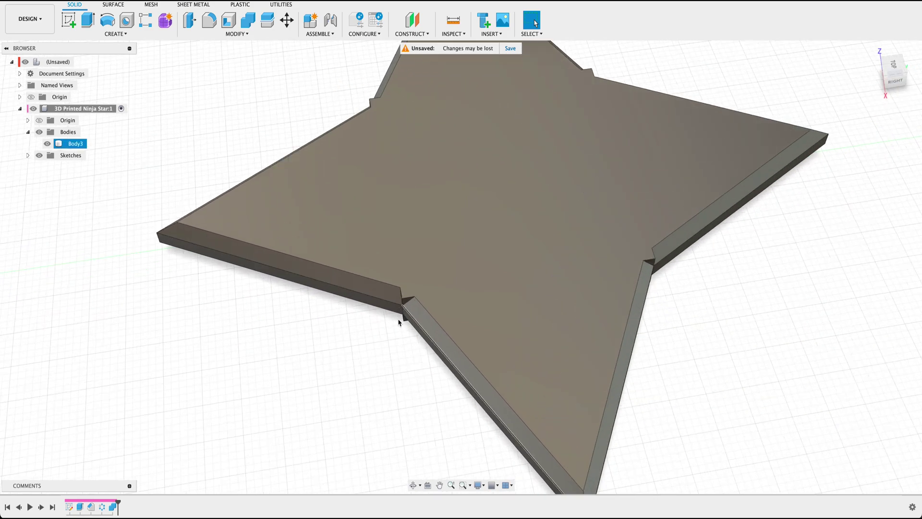
{"action": "left_click", "coordinate": [399, 322]}
{"action": "scroll", "coordinate": [358, 391], "scroll_direction": "down", "scroll_amount": 5}
{"action": "middle_click_drag", "start_coordinate": [358, 391], "coordinate": [394, 411], "text": "shift"}
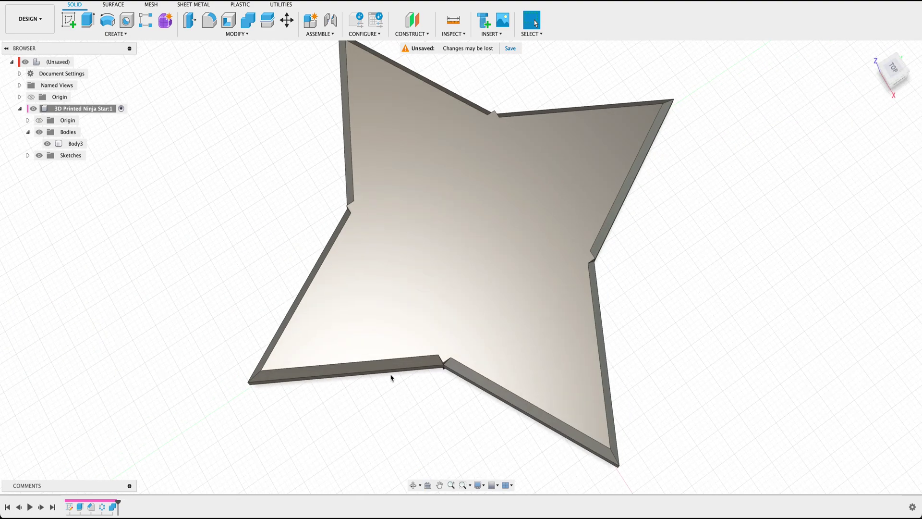
{"action": "left_click", "coordinate": [126, 20]}
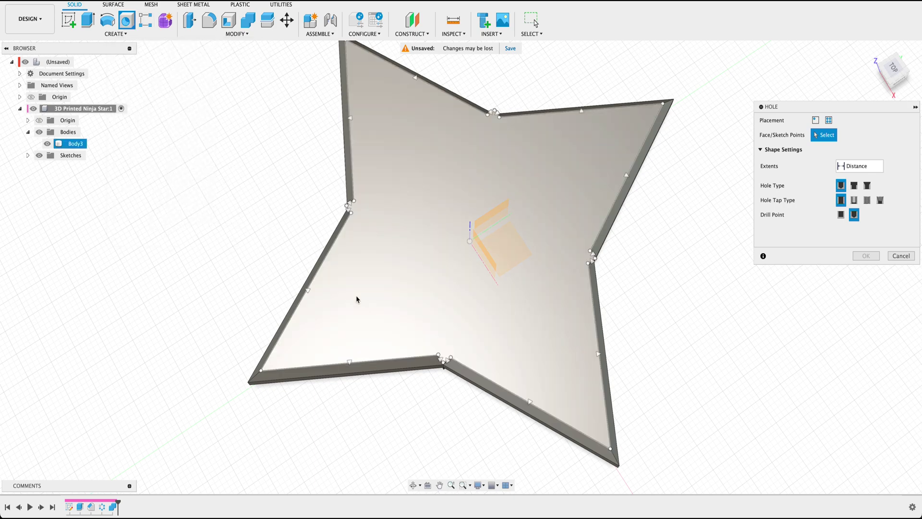
{"action": "left_click", "coordinate": [482, 341]}
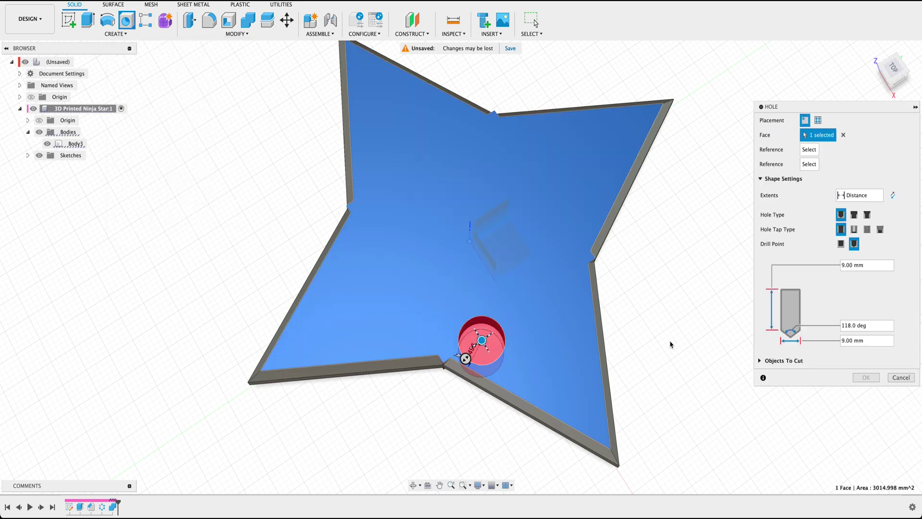
{"action": "left_click", "coordinate": [891, 69]}
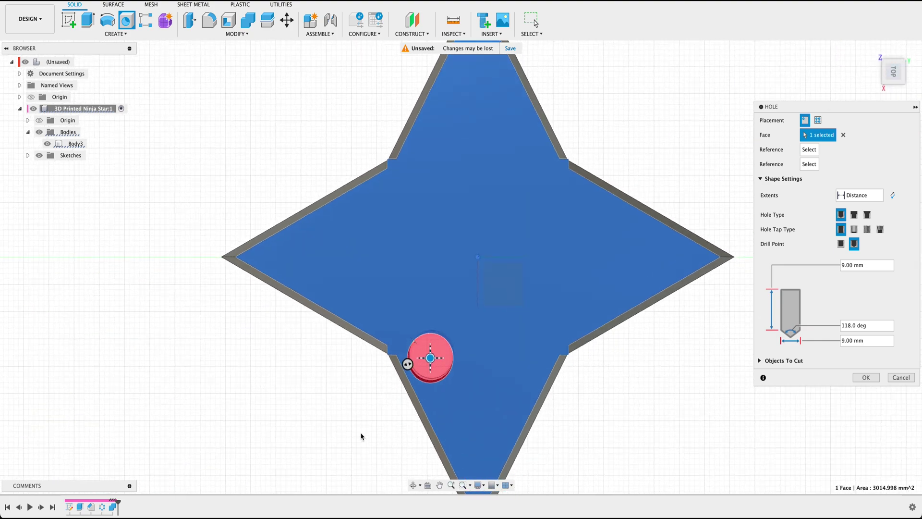
Move the hole's centre onto the notched inner corner, reduce its diameter to 4 mm, and create the hole
{"action": "scroll", "coordinate": [422, 362], "scroll_direction": "up", "scroll_amount": 5}
{"action": "scroll", "coordinate": [491, 298], "scroll_direction": "up", "scroll_amount": 4}
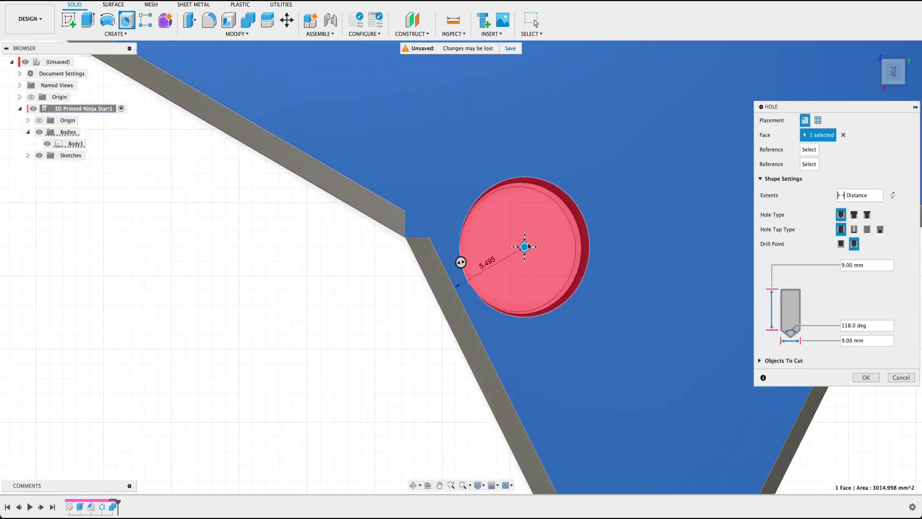
{"action": "left_click_drag", "start_coordinate": [528, 247], "coordinate": [402, 242]}
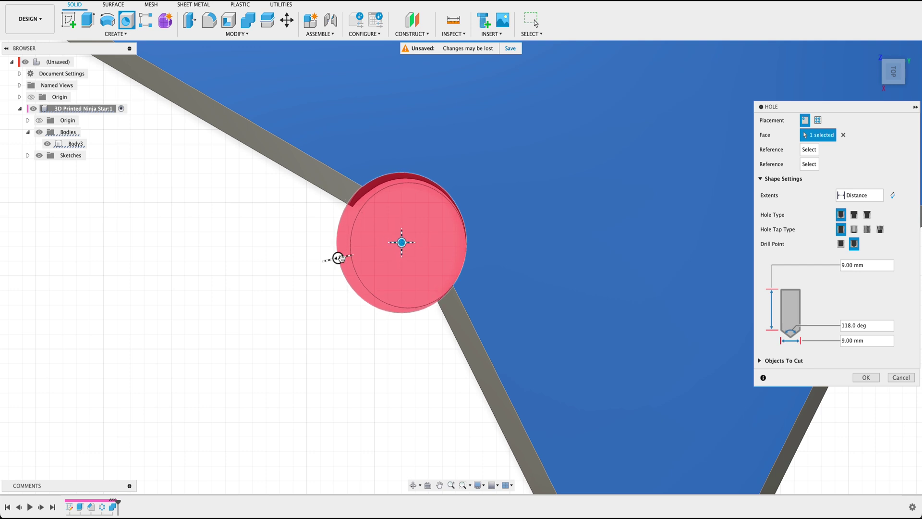
{"action": "left_click_drag", "start_coordinate": [339, 258], "coordinate": [375, 256]}
{"action": "middle_click_drag", "start_coordinate": [385, 427], "coordinate": [397, 472]}
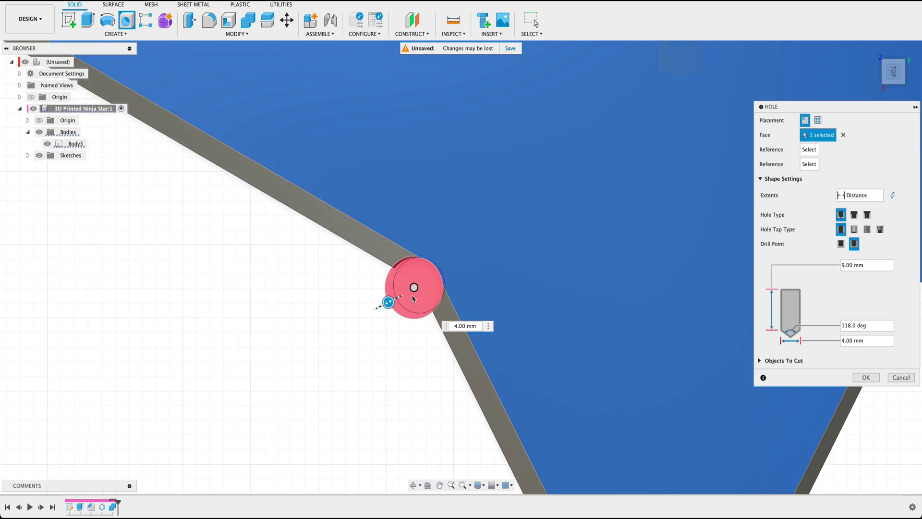
{"action": "mouse_move", "coordinate": [427, 279]}
{"action": "left_mouse_down"}
{"action": "mouse_move", "coordinate": [448, 268]}
{"action": "mouse_move", "coordinate": [416, 282]}
{"action": "left_mouse_up"}
{"action": "scroll", "coordinate": [385, 403], "scroll_direction": "down", "scroll_amount": 1}
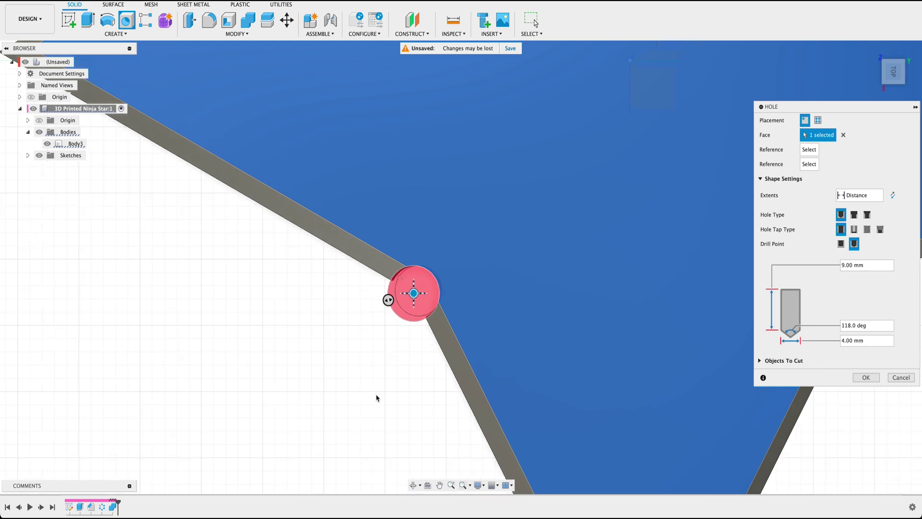
{"action": "middle_click_drag", "start_coordinate": [399, 321], "coordinate": [363, 380], "text": "shift"}
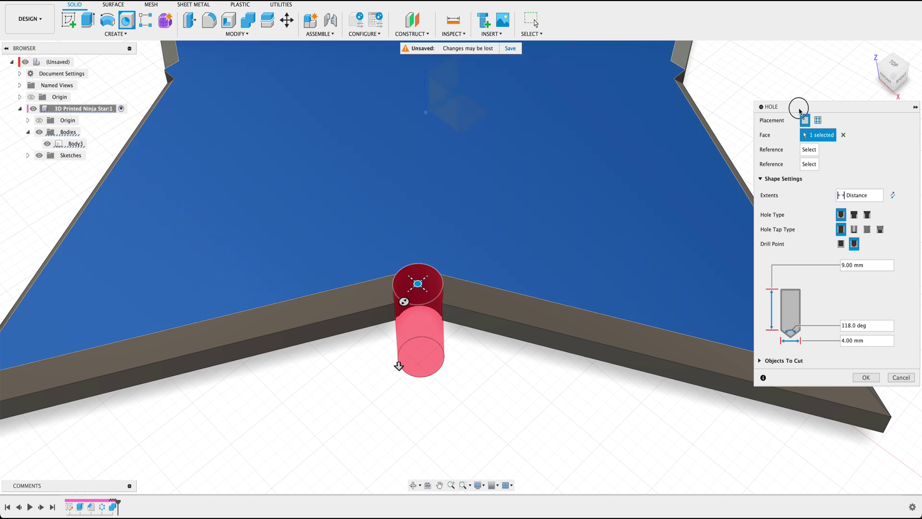
{"action": "left_click_drag", "start_coordinate": [799, 111], "coordinate": [685, 121]}
{"action": "left_click", "coordinate": [750, 387]}
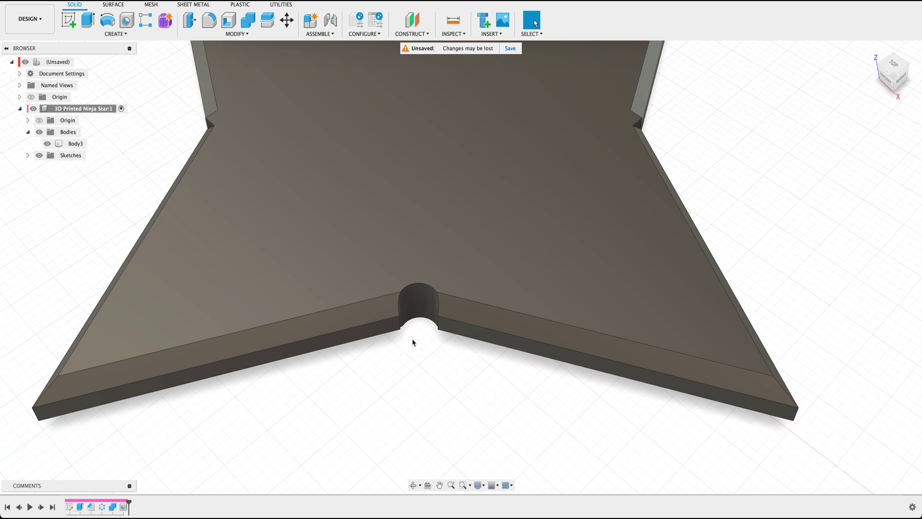
Chamfer the upper and lower edges of the round corner cut-out between two blades by 1.5 mm, using equal distance
{"action": "type", "text": "s"}
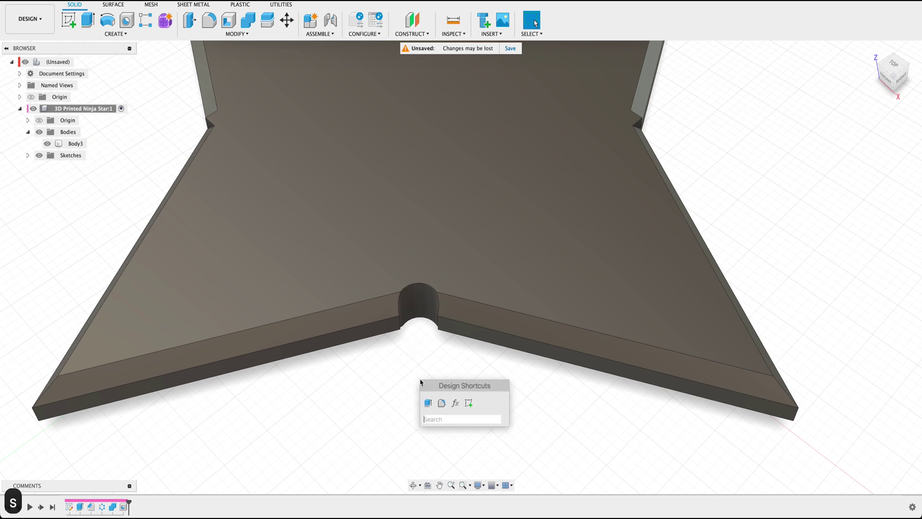
{"action": "type", "text": "ch"}
{"action": "left_click", "coordinate": [454, 340]}
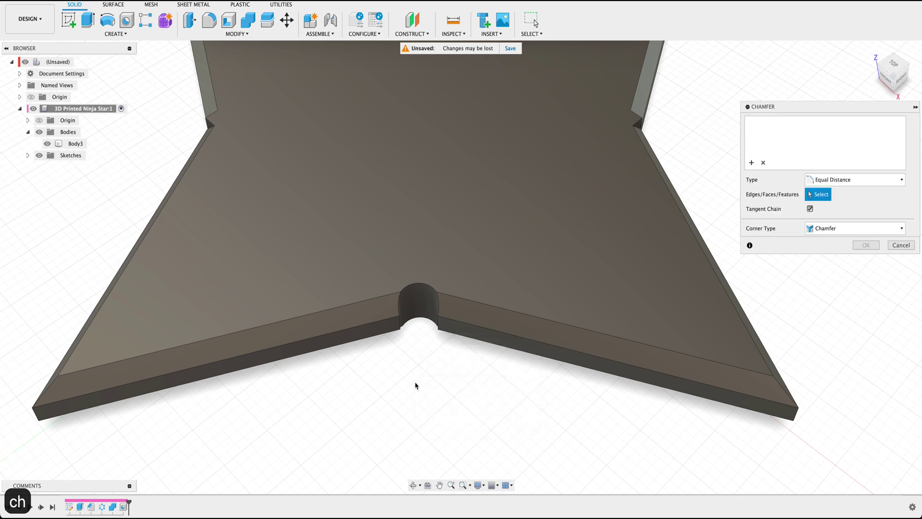
{"action": "left_click", "coordinate": [420, 288]}
{"action": "left_click", "coordinate": [418, 322]}
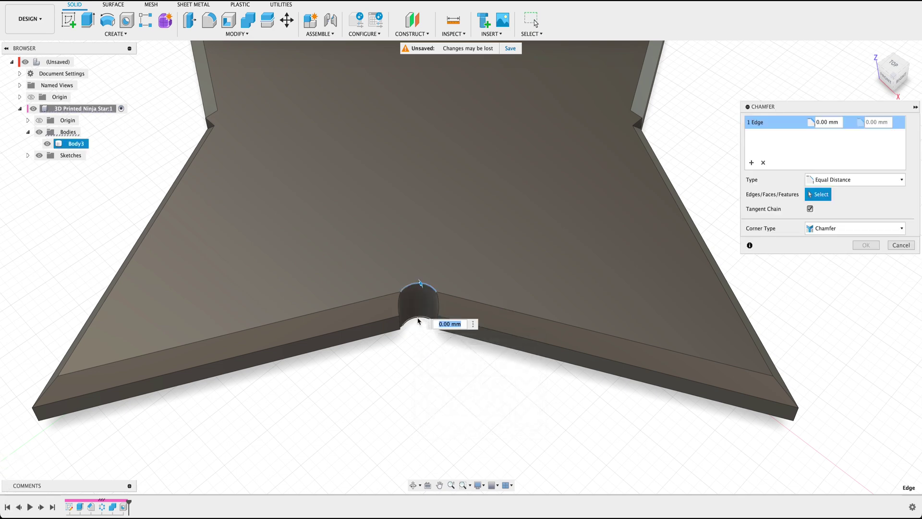
{"action": "type", "text": "1"}
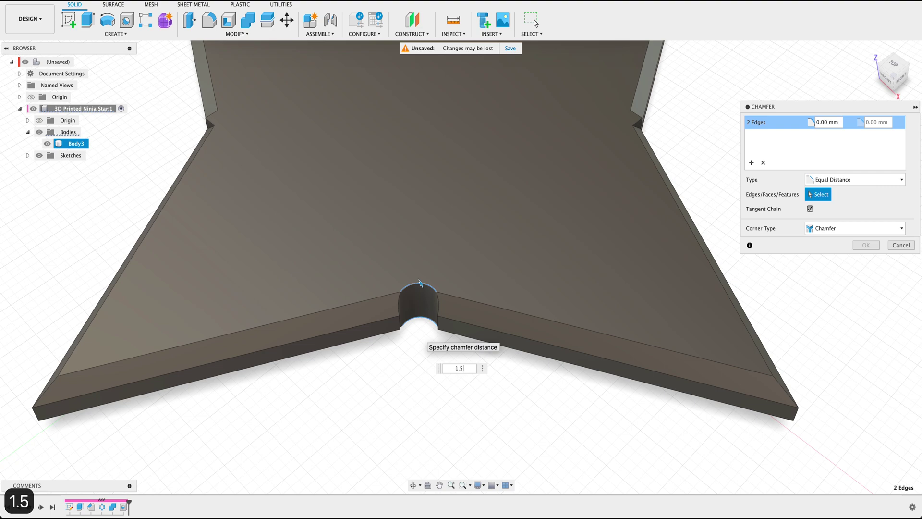
{"action": "type", "text": ".5"}
{"action": "key", "text": "Return"}
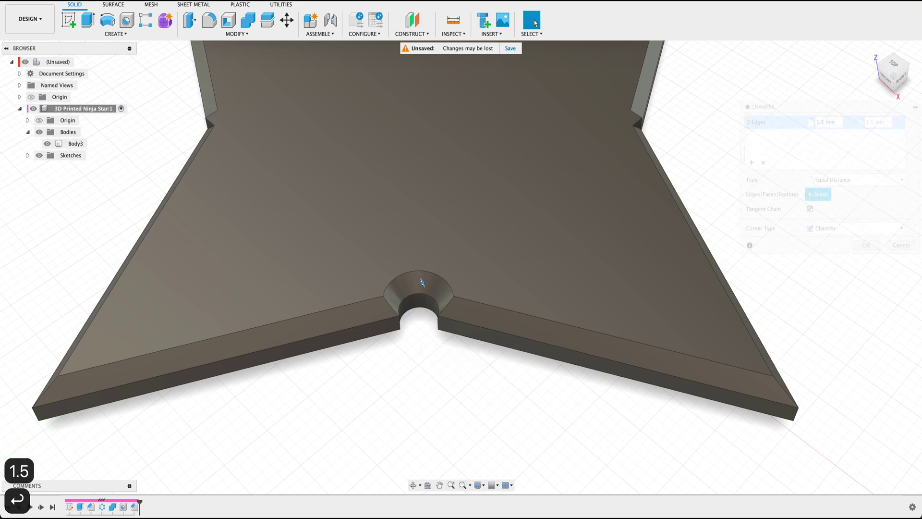
Create a full circular pattern of the corner hole and its chamfer around the star's vertical centre axis, with a quantity of 4
{"action": "scroll", "coordinate": [421, 282], "scroll_direction": "down", "scroll_amount": 3}
{"action": "middle_click_drag", "start_coordinate": [421, 282], "coordinate": [446, 313], "text": "shift"}
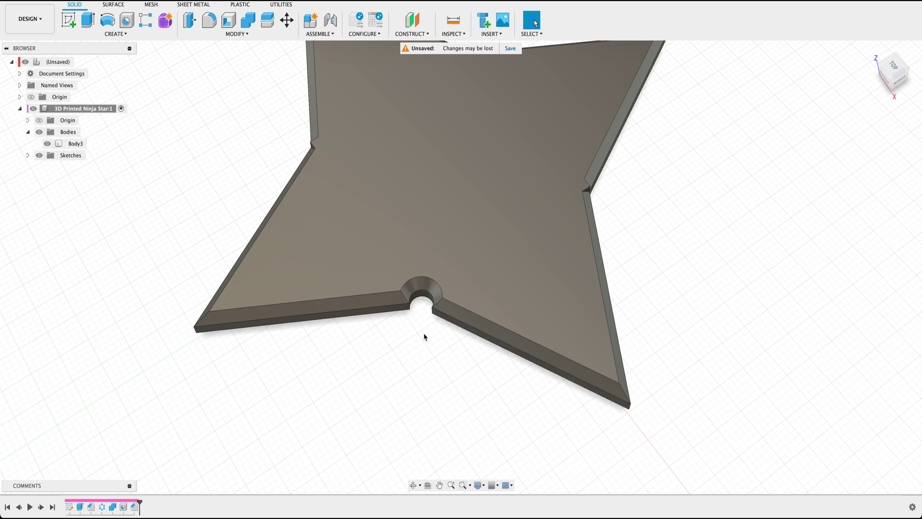
{"action": "key", "text": "s"}
{"action": "type", "text": "circu"}
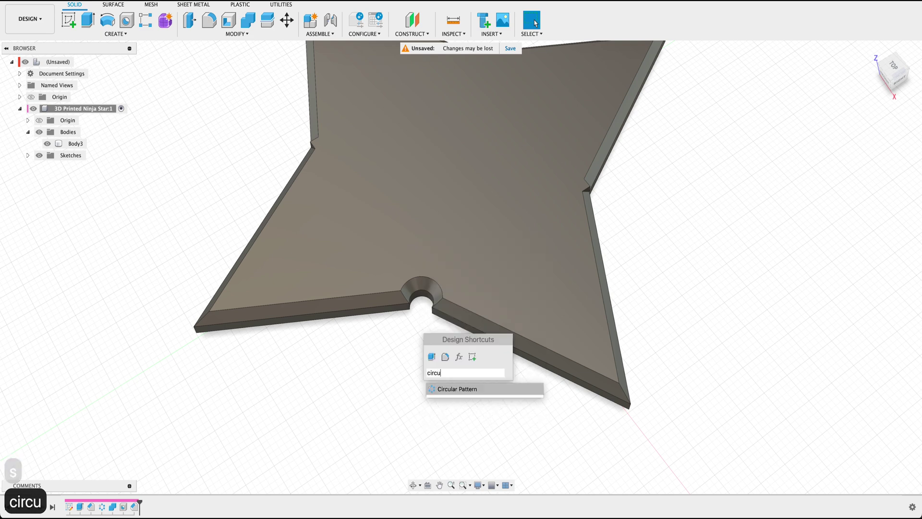
{"action": "key", "text": "Return"}
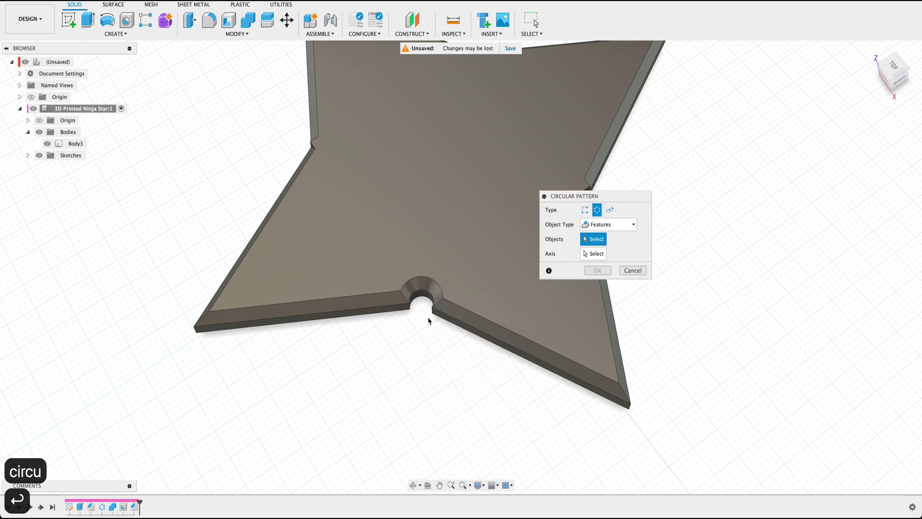
{"action": "left_click", "coordinate": [127, 507]}
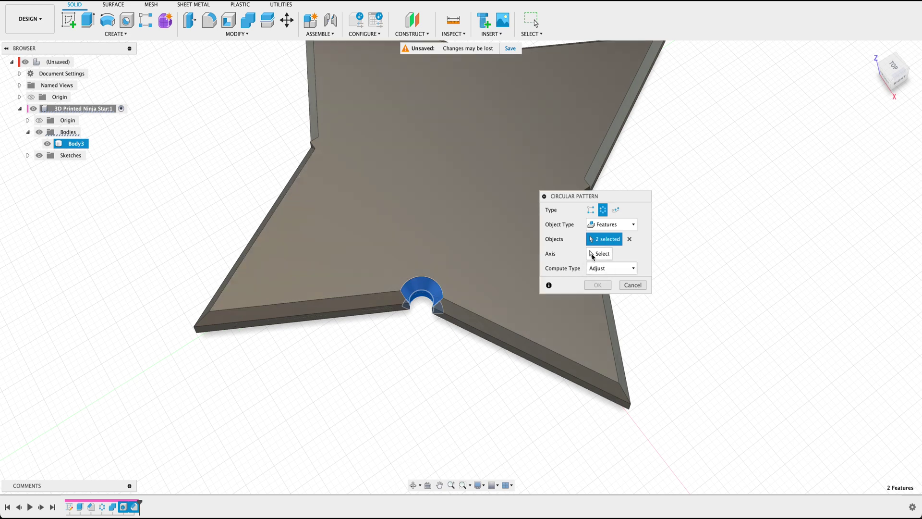
{"action": "left_click", "coordinate": [592, 255]}
{"action": "left_click", "coordinate": [449, 152]}
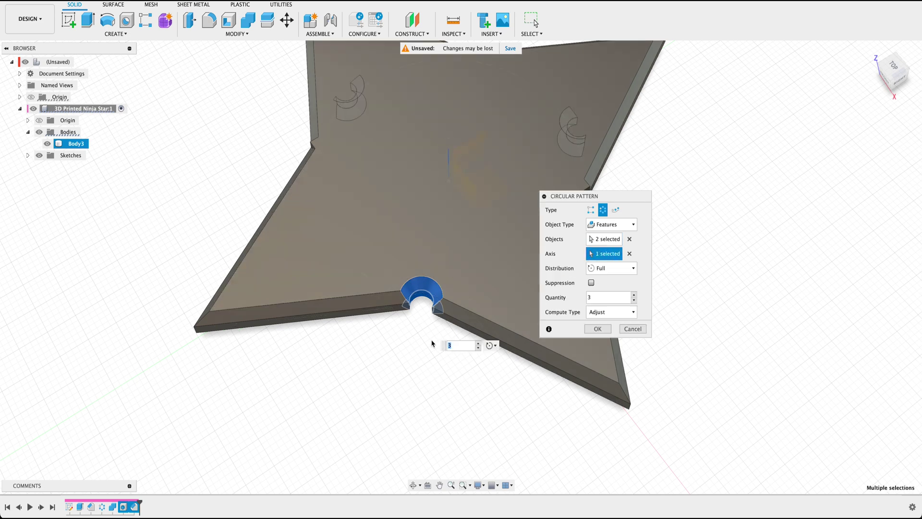
{"action": "left_click", "coordinate": [634, 295]}
{"action": "left_click", "coordinate": [597, 329]}
Create a simple hole 8 mm in diameter at the centre of the star's top face
{"action": "middle_click_drag", "start_coordinate": [488, 401], "coordinate": [456, 399], "text": "shift"}
{"action": "left_click", "coordinate": [464, 284]}
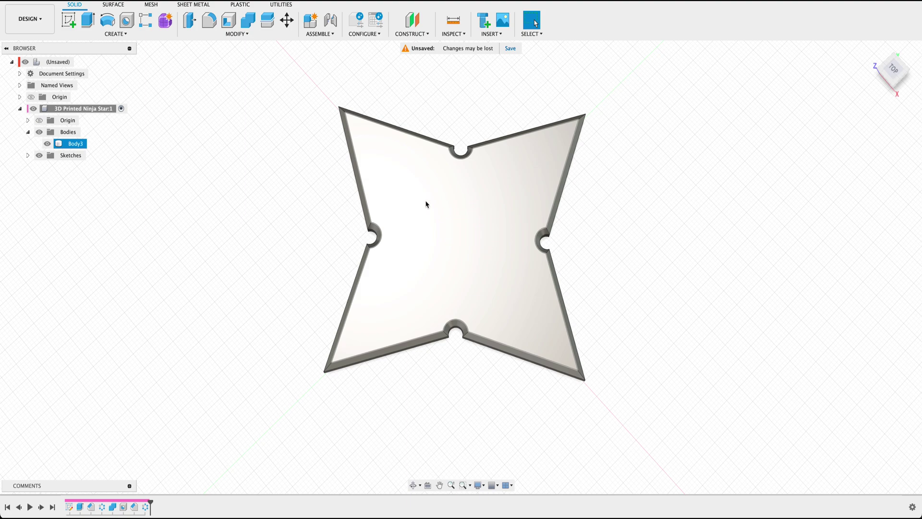
{"action": "left_click", "coordinate": [143, 71]}
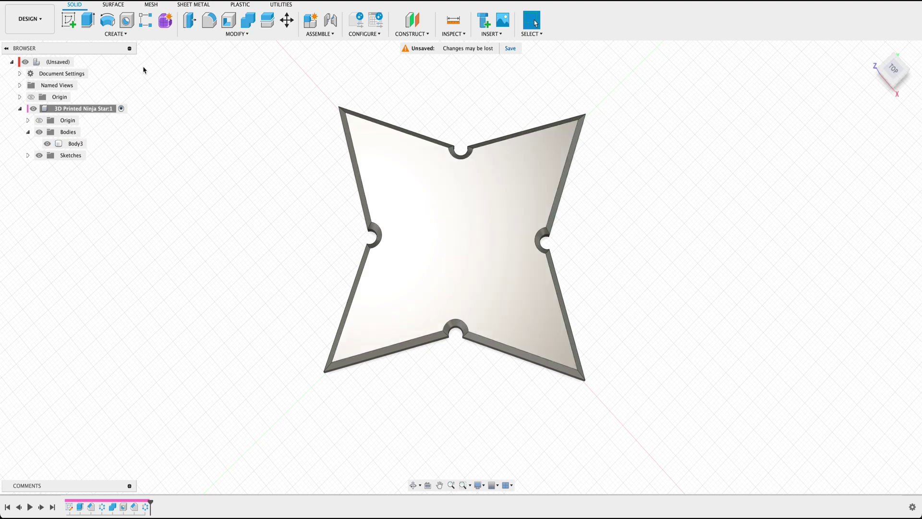
{"action": "left_click", "coordinate": [132, 21]}
{"action": "left_click", "coordinate": [453, 244]}
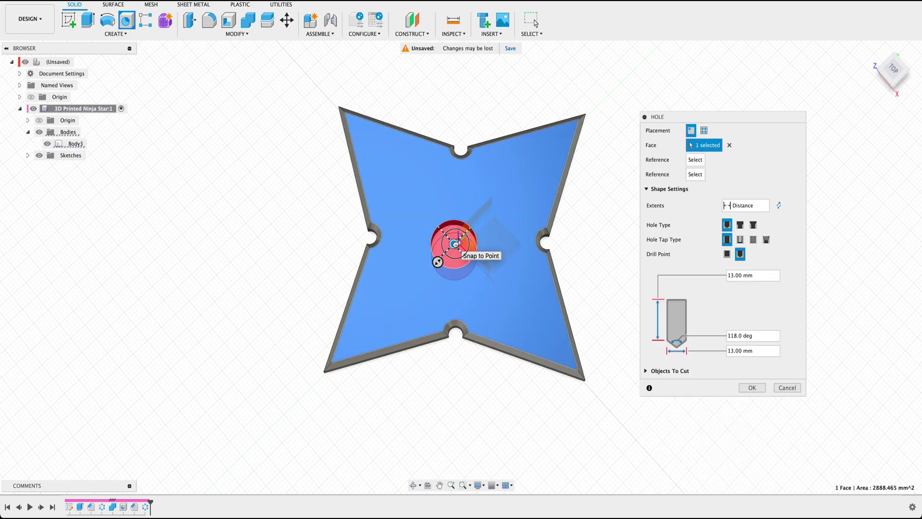
{"action": "left_click_drag", "start_coordinate": [454, 244], "coordinate": [458, 238]}
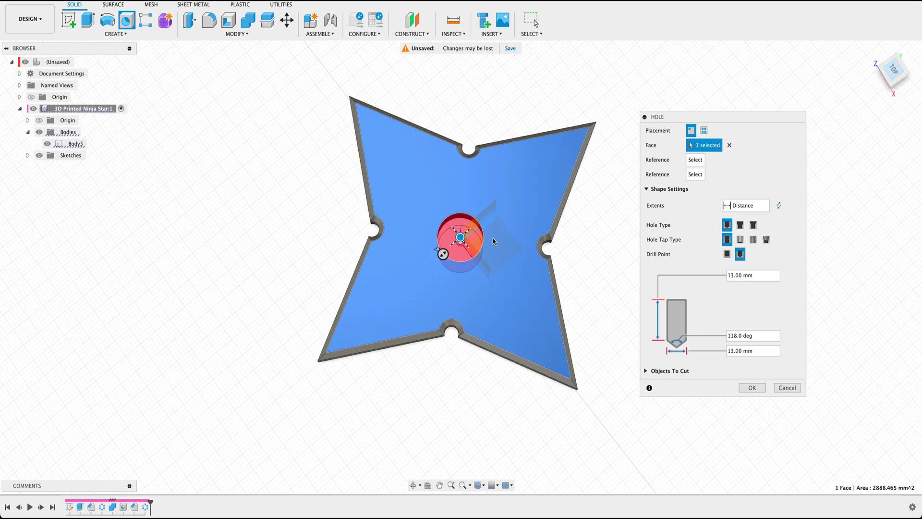
{"action": "scroll", "coordinate": [457, 241], "scroll_direction": "up", "scroll_amount": 5}
{"action": "left_click_drag", "start_coordinate": [461, 248], "coordinate": [480, 250]}
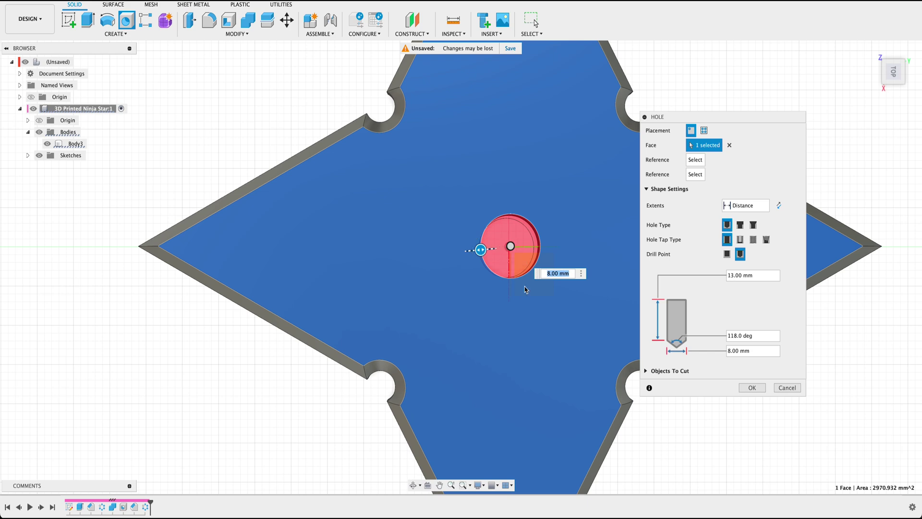
{"action": "middle_click_drag", "start_coordinate": [520, 261], "coordinate": [453, 261]}
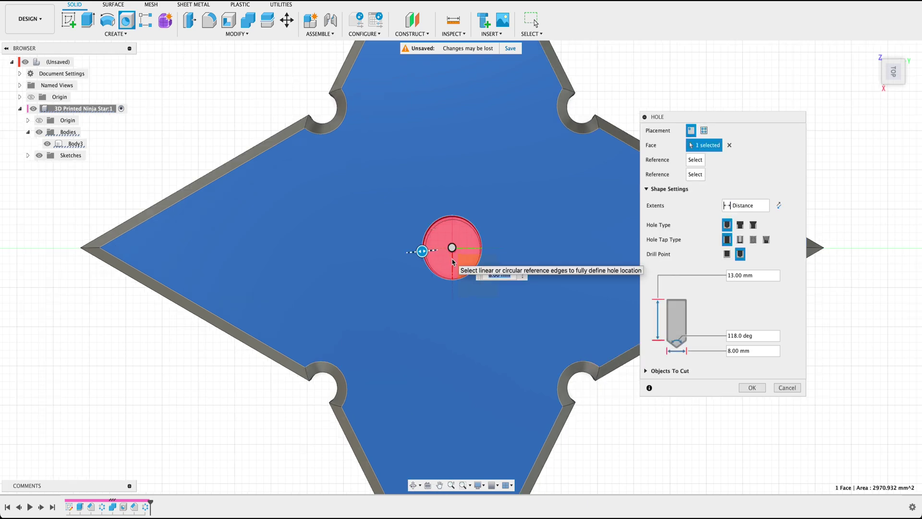
{"action": "key", "text": "Return"}
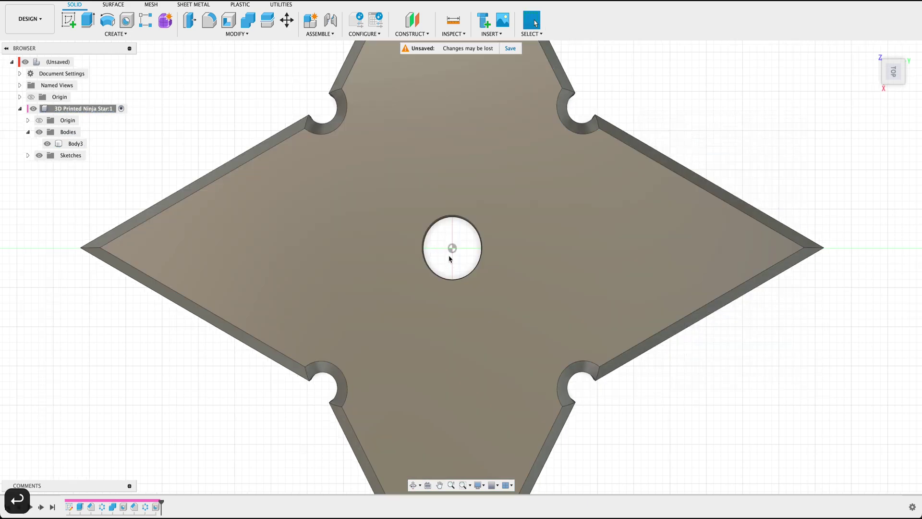
Chamfer the upper and lower edges of the central hole by 1.5 mm, using equal distance
{"action": "middle_click_drag", "start_coordinate": [449, 259], "coordinate": [463, 287], "text": "shift"}
{"action": "scroll", "coordinate": [408, 255], "scroll_direction": "down", "scroll_amount": 2}
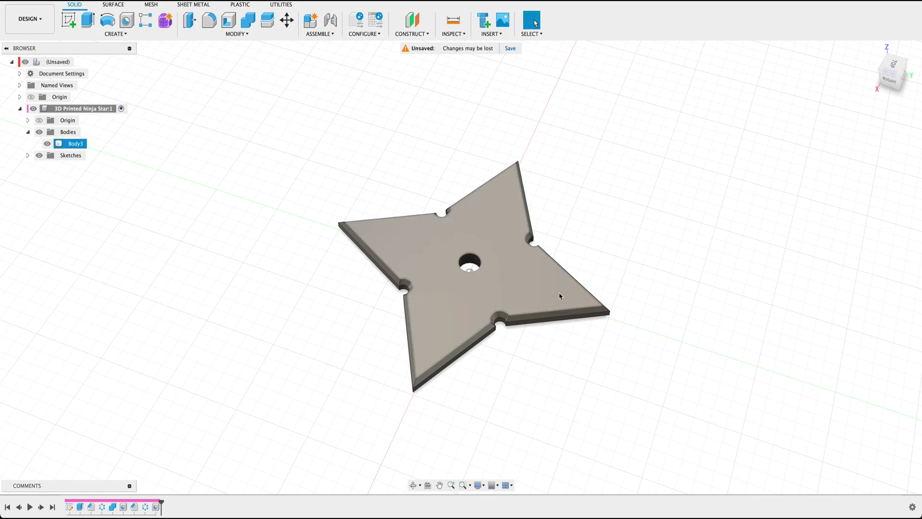
{"action": "scroll", "coordinate": [469, 285], "scroll_direction": "up", "scroll_amount": 5}
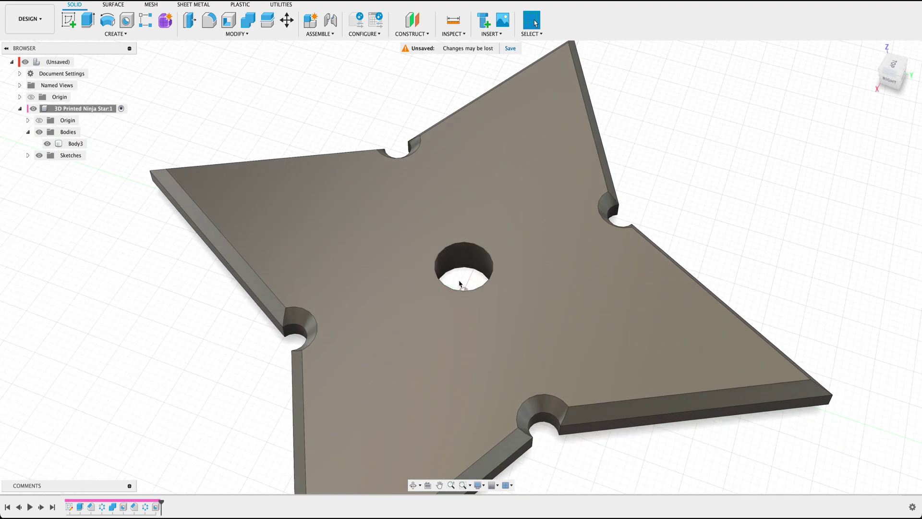
{"action": "type", "text": "sch"}
{"action": "key", "text": "Return"}
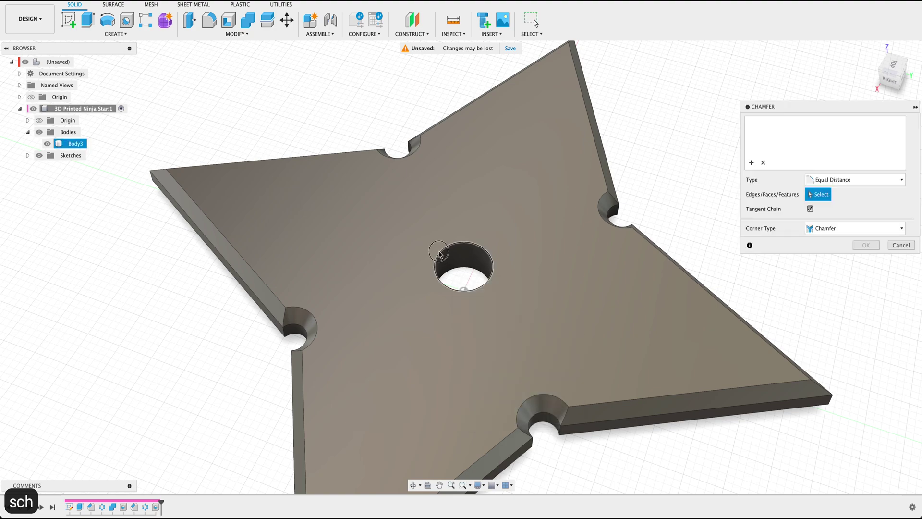
{"action": "left_click", "coordinate": [457, 273]}
{"action": "left_click", "coordinate": [457, 272]}
{"action": "type", "text": "1"}
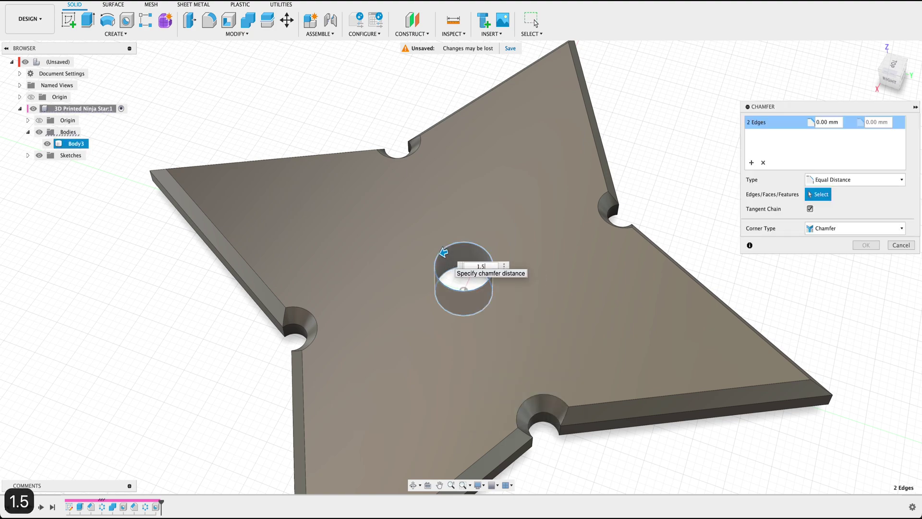
{"action": "type", "text": ".5"}
{"action": "key", "text": "Return"}
Export the star body as a binary STL mesh in millimetres with high refinement, sent to Bambu Studio, and switch to that app
{"action": "scroll", "coordinate": [434, 270], "scroll_direction": "down", "scroll_amount": 3}
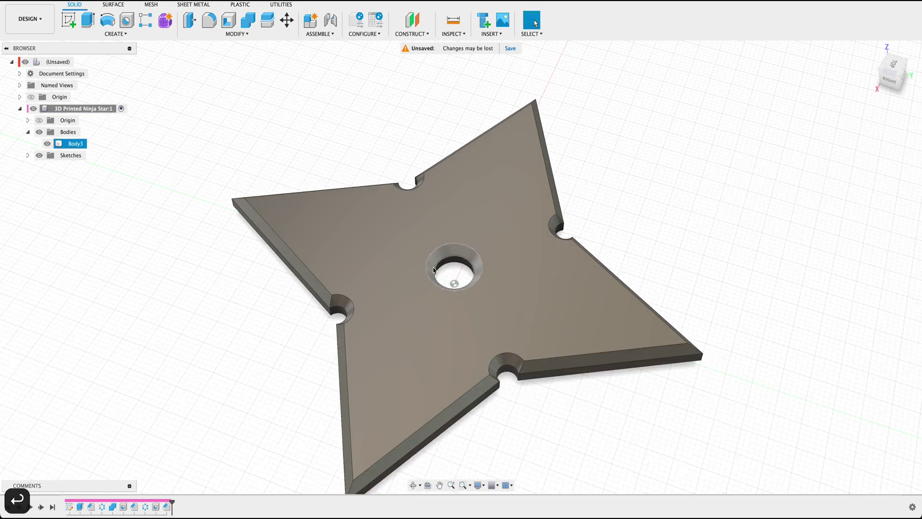
{"action": "scroll", "coordinate": [434, 270], "scroll_direction": "down", "scroll_amount": 3}
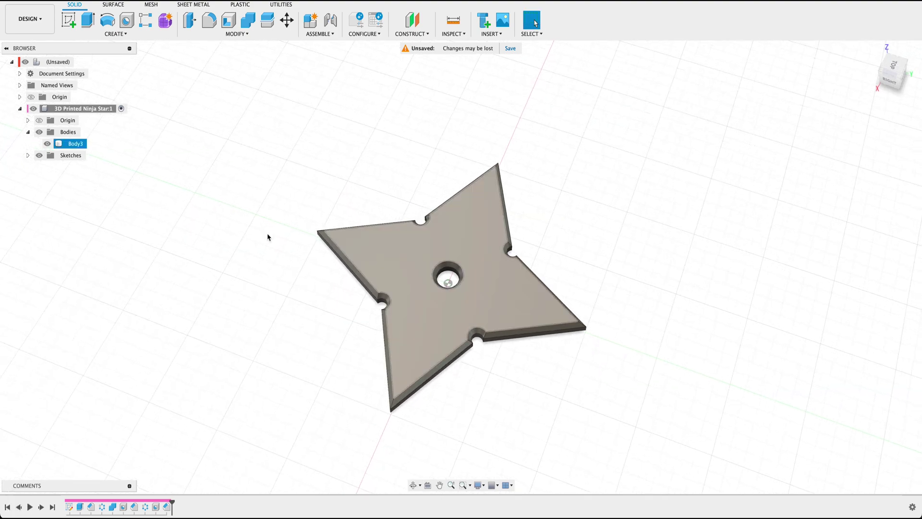
{"action": "right_click", "coordinate": [68, 143]}
{"action": "left_click", "coordinate": [62, 255]}
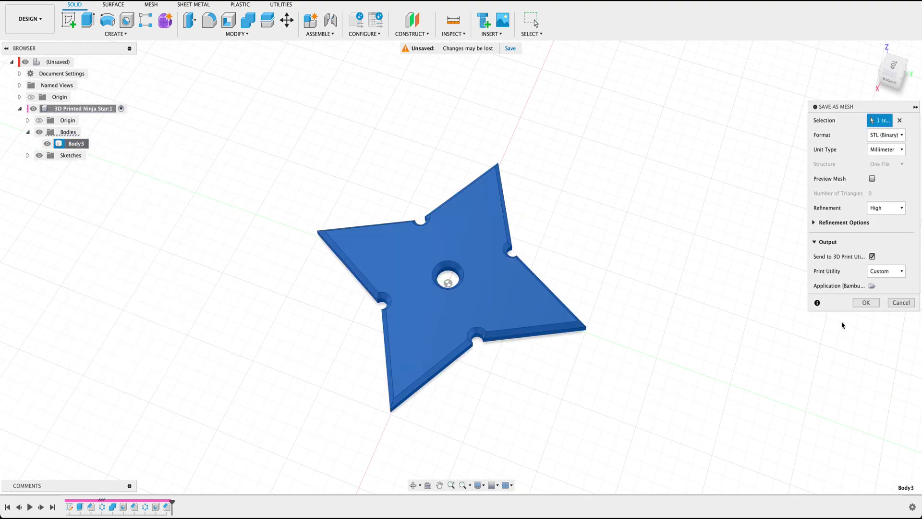
{"action": "left_click", "coordinate": [865, 302]}
{"action": "key", "text": "super+Tab"}
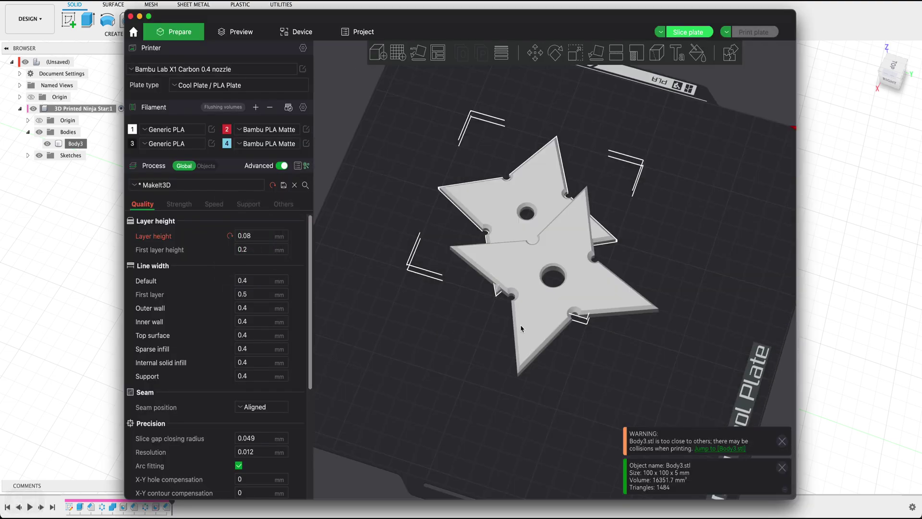
Delete the extra star overlapping the other one on the build plate, leaving a single star
{"action": "left_click", "coordinate": [530, 323]}
{"action": "key", "text": "BackSpace"}
{"action": "left_click", "coordinate": [518, 300]}
{"action": "left_click_drag", "start_coordinate": [518, 300], "coordinate": [519, 304]}
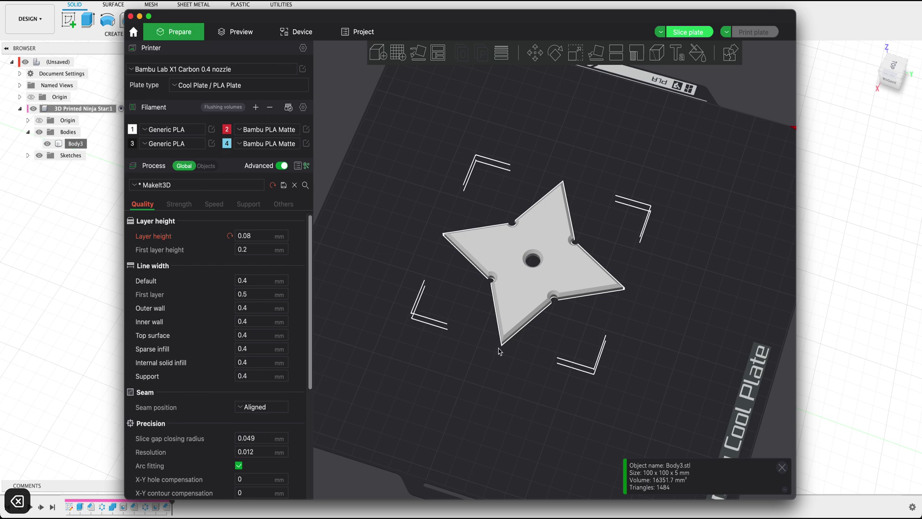
Slice the plate containing the single ninja star
{"action": "key", "text": "z"}
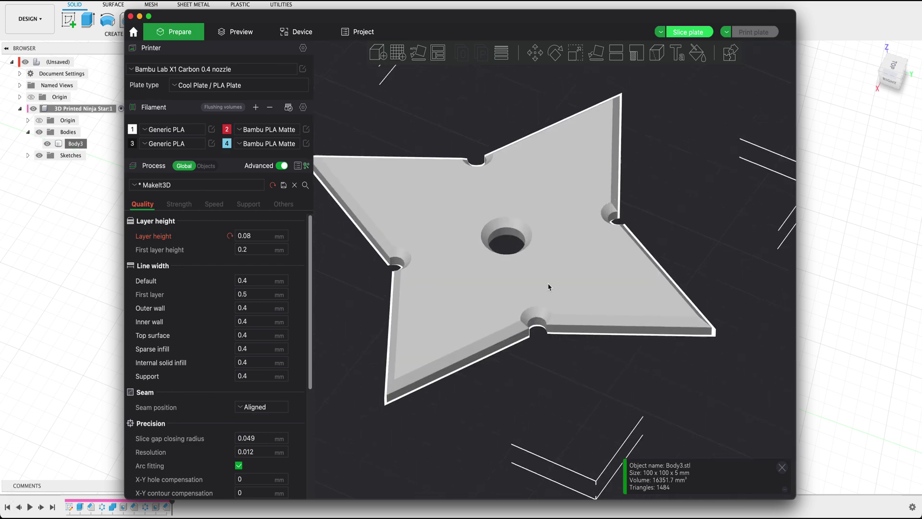
{"action": "scroll", "coordinate": [549, 287], "scroll_direction": "down", "scroll_amount": 3}
{"action": "left_click", "coordinate": [689, 33]}
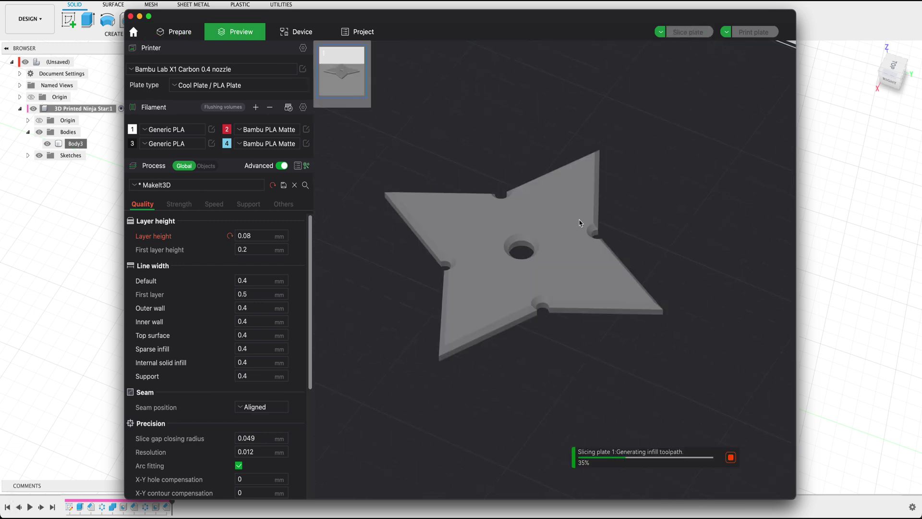
Examine the sliced star's seams, chamfered cut-outs, layer lines and edge profile from above and from the side
{"action": "scroll", "coordinate": [528, 305], "scroll_direction": "up", "scroll_amount": 5}
{"action": "mouse_move", "coordinate": [528, 305]}
{"action": "left_mouse_down"}
{"action": "mouse_move", "coordinate": [549, 296]}
{"action": "mouse_move", "coordinate": [520, 304]}
{"action": "mouse_move", "coordinate": [527, 317]}
{"action": "mouse_move", "coordinate": [527, 301]}
{"action": "left_mouse_up"}
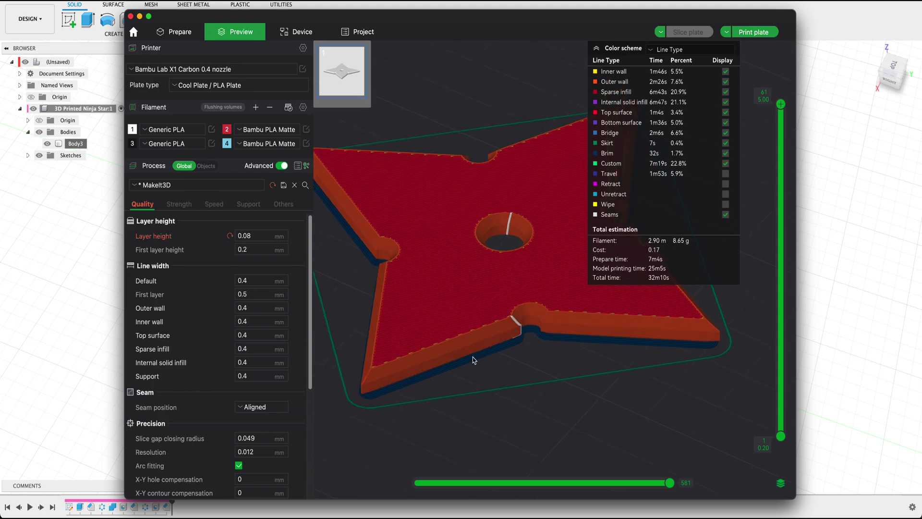
{"action": "mouse_move", "coordinate": [525, 363]}
{"action": "left_mouse_down"}
{"action": "mouse_move", "coordinate": [543, 358]}
{"action": "mouse_move", "coordinate": [523, 368]}
{"action": "left_mouse_up"}
{"action": "scroll", "coordinate": [521, 368], "scroll_direction": "up", "scroll_amount": 8}
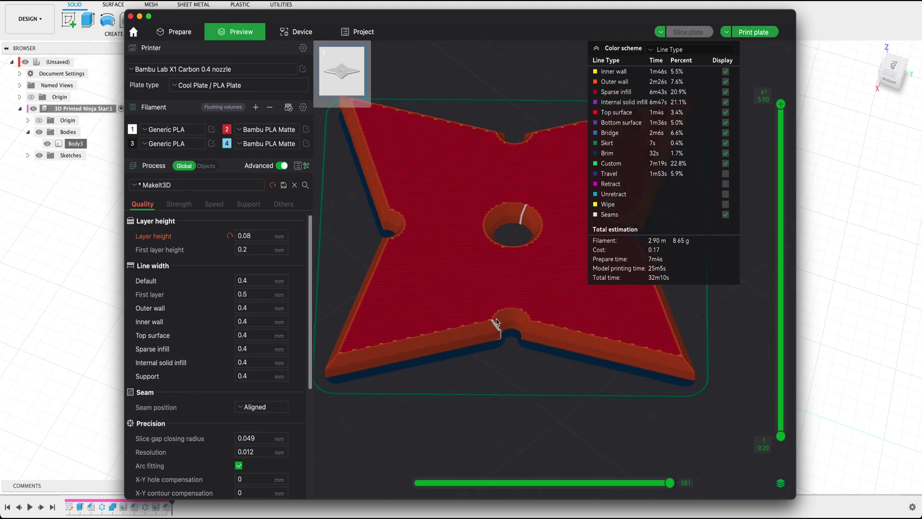
{"action": "left_click_drag", "start_coordinate": [553, 331], "coordinate": [490, 293]}
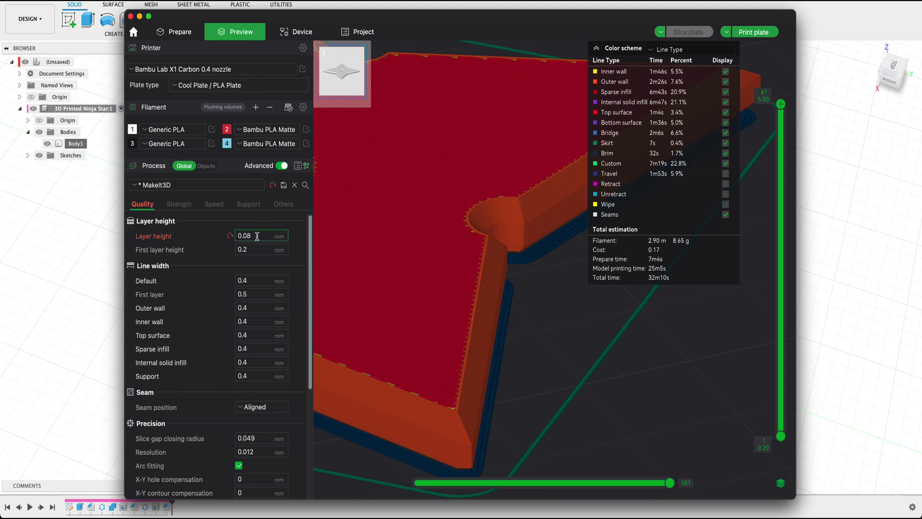
{"action": "scroll", "coordinate": [530, 236], "scroll_direction": "up", "scroll_amount": 3}
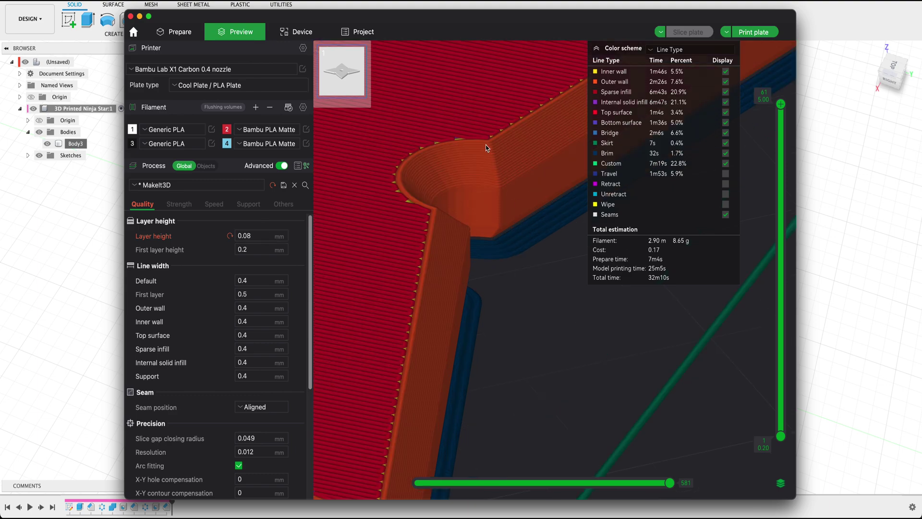
{"action": "left_click_drag", "start_coordinate": [513, 231], "coordinate": [526, 260]}
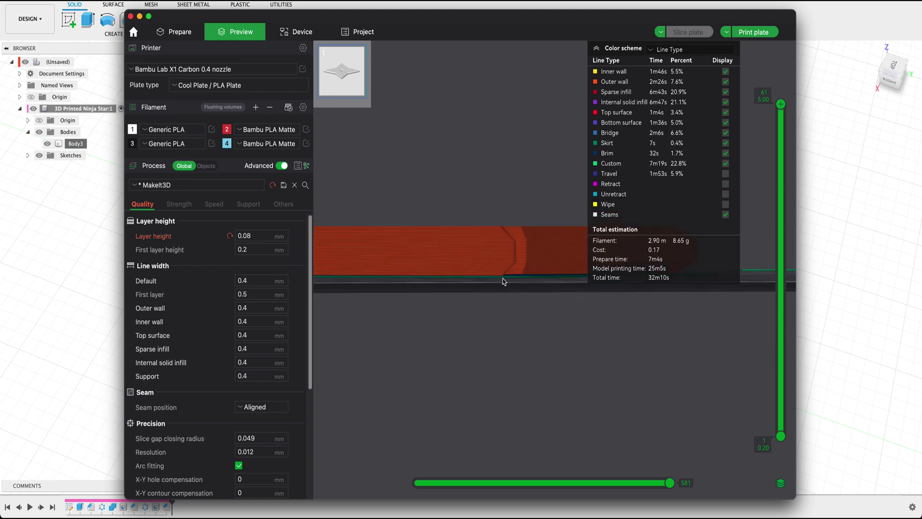
{"action": "scroll", "coordinate": [504, 292], "scroll_direction": "down", "scroll_amount": 5}
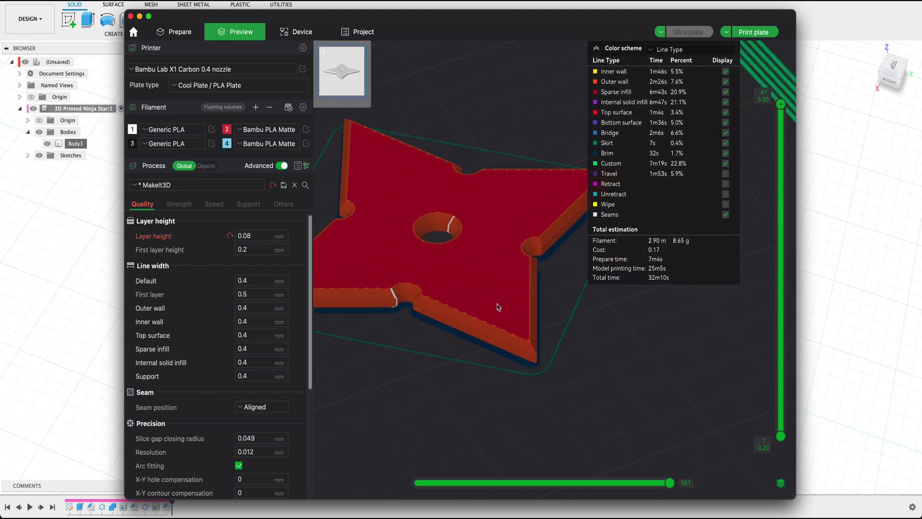
{"action": "left_click_drag", "start_coordinate": [504, 292], "coordinate": [458, 349]}
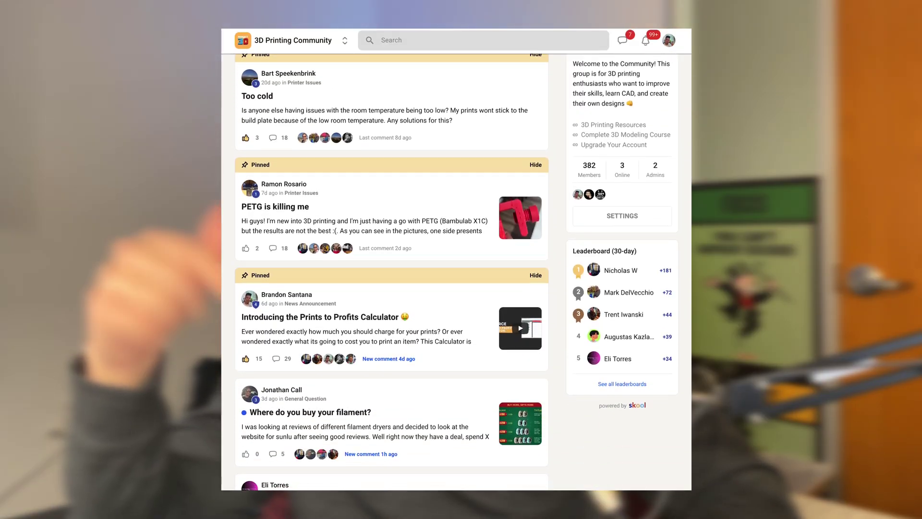
{"action": "scroll", "coordinate": [457, 259], "scroll_direction": "down", "scroll_amount": 8}
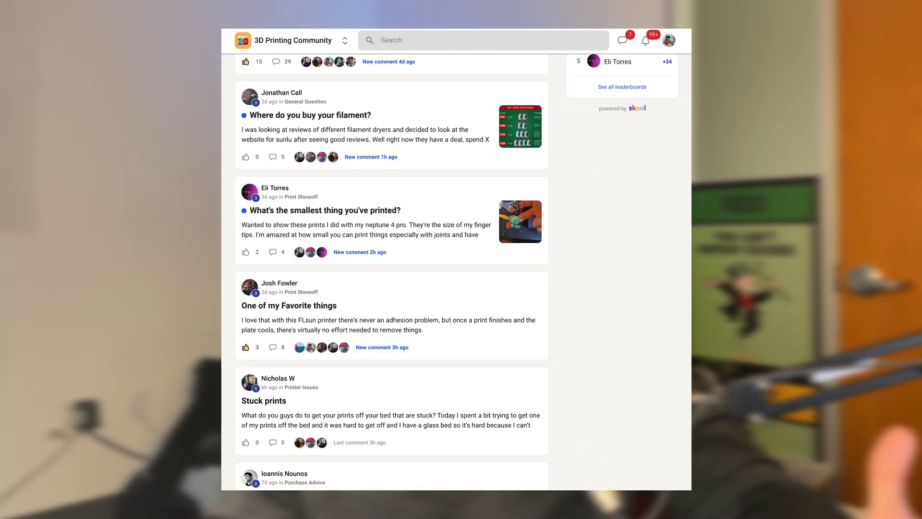
{"action": "scroll", "coordinate": [391, 269], "scroll_direction": "down", "scroll_amount": 7}
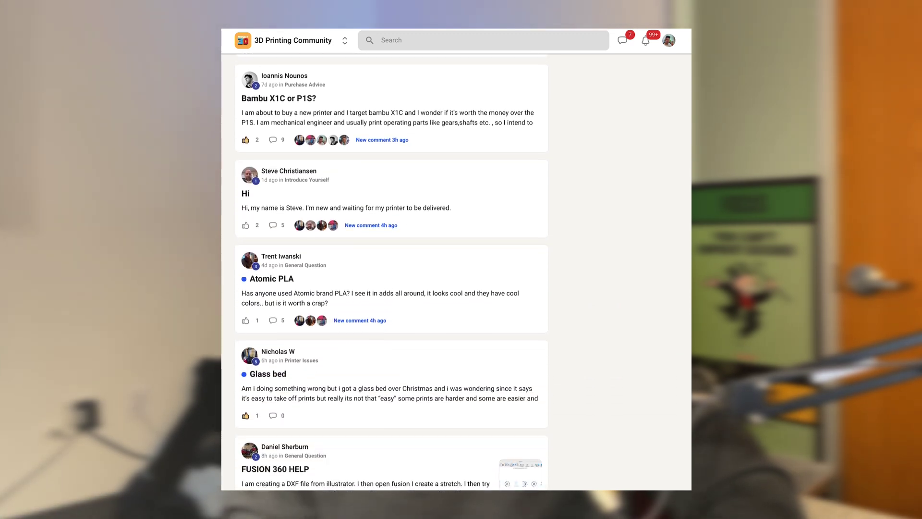
{"action": "scroll", "coordinate": [391, 269], "scroll_direction": "down", "scroll_amount": 8}
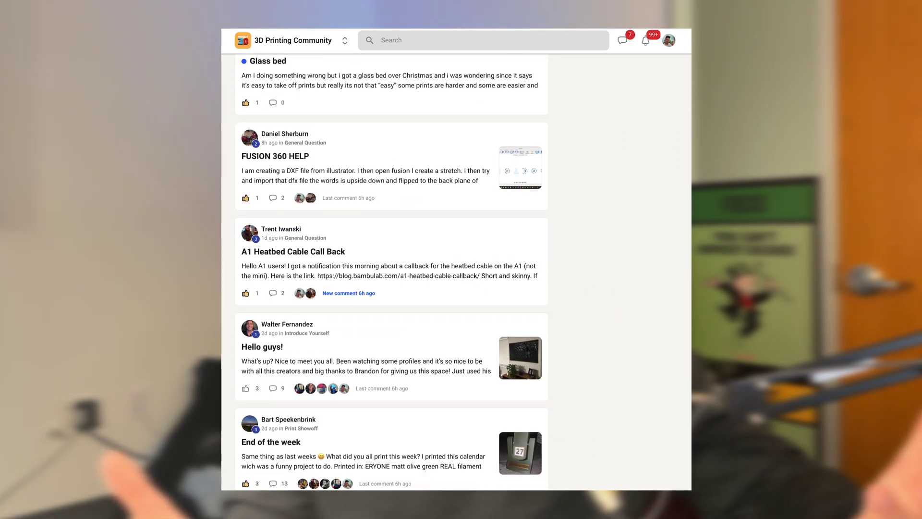
{"action": "scroll", "coordinate": [656, 57], "scroll_direction": "down", "scroll_amount": 7}
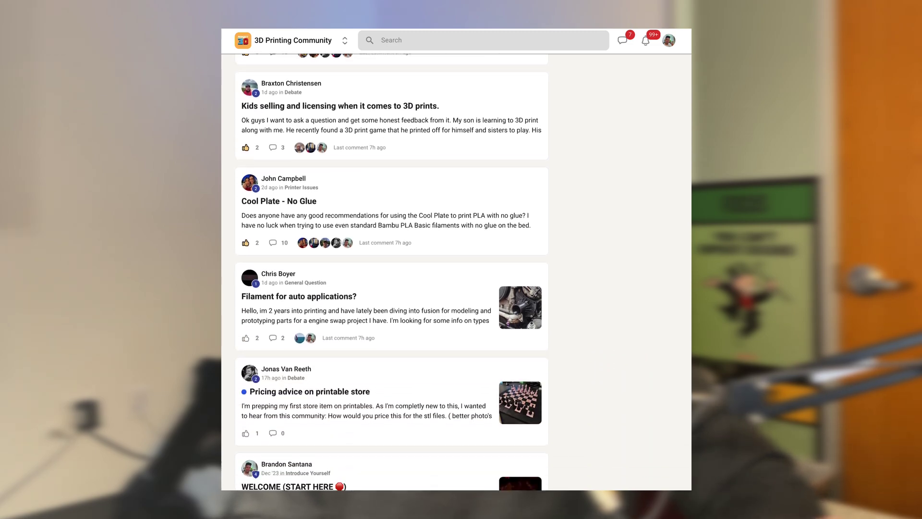